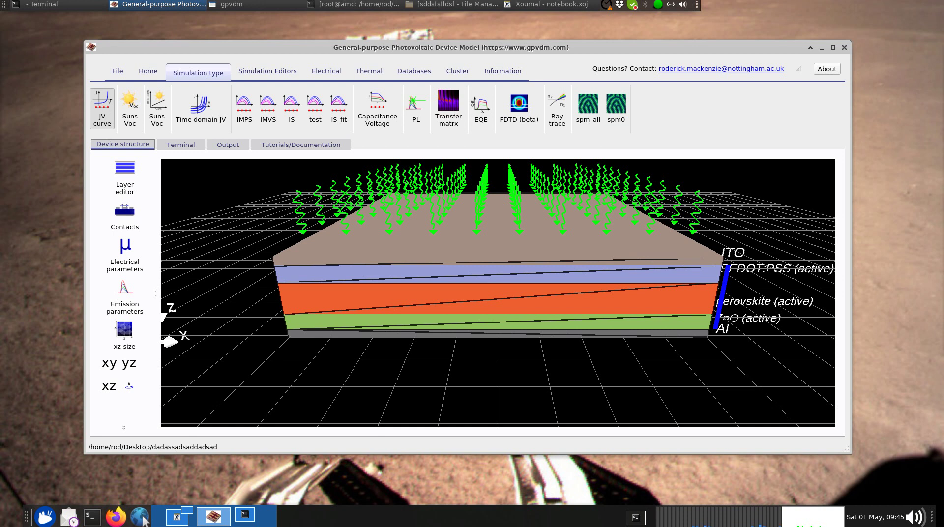
pyautogui.hotkey('alt', 'Tab')
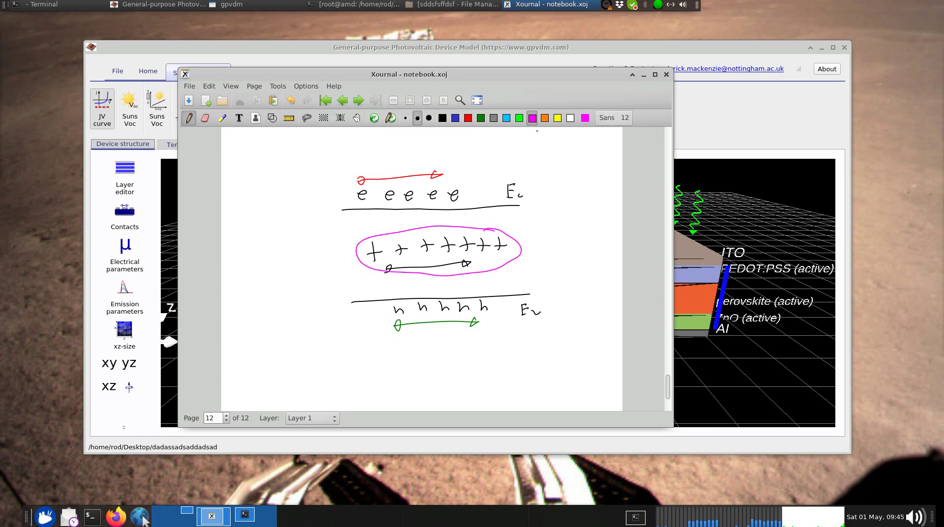
pyautogui.moveTo(530, 78); pyautogui.dragTo(436, 48)
pyautogui.click(614, 197)
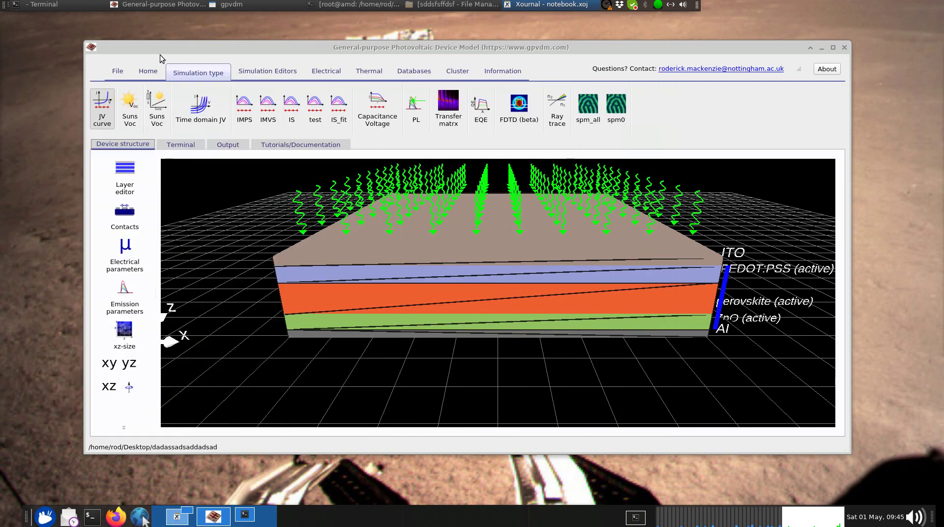
# Step: Run the JV curve simulation and open the resulting jv.dat plot from the output files
pyautogui.click(150, 73)
pyautogui.click(136, 105)
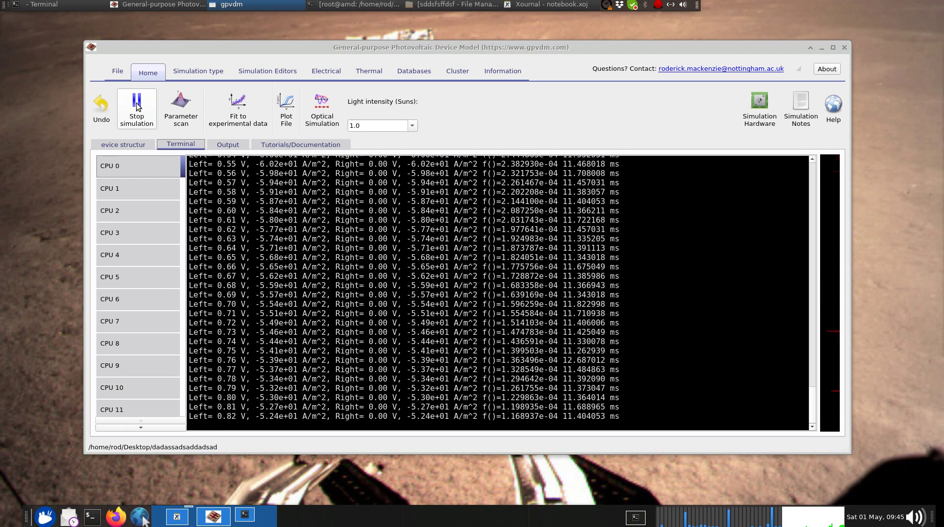
pyautogui.click(220, 146)
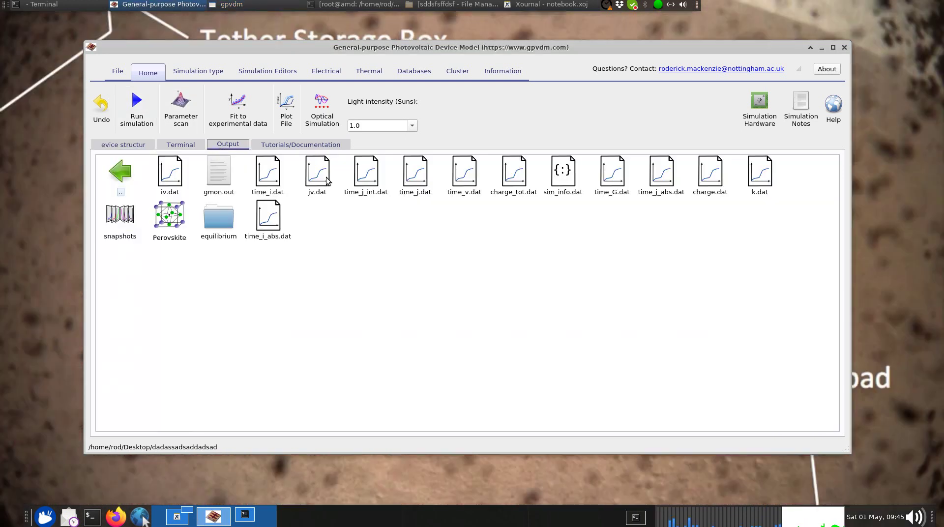
pyautogui.doubleClick(325, 180)
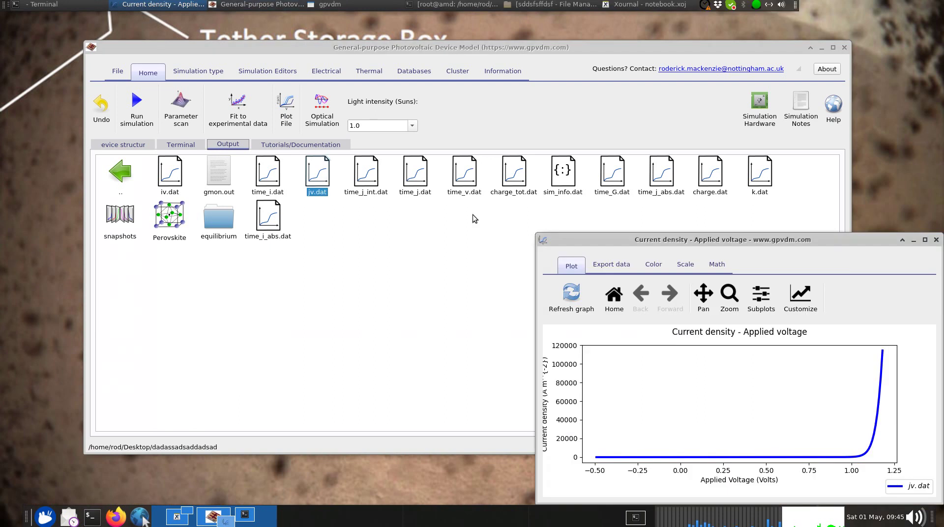
# Step: Enlarge the current density plot and zoom in on the curve between about -150 and 45 A/m² to examine its shape
pyautogui.moveTo(692, 247); pyautogui.dragTo(366, 96)
pyautogui.click(403, 146)
pyautogui.moveTo(270, 302); pyautogui.dragTo(597, 312)
pyautogui.moveTo(259, 244); pyautogui.dragTo(579, 267)
pyautogui.moveTo(261, 228); pyautogui.dragTo(603, 265)
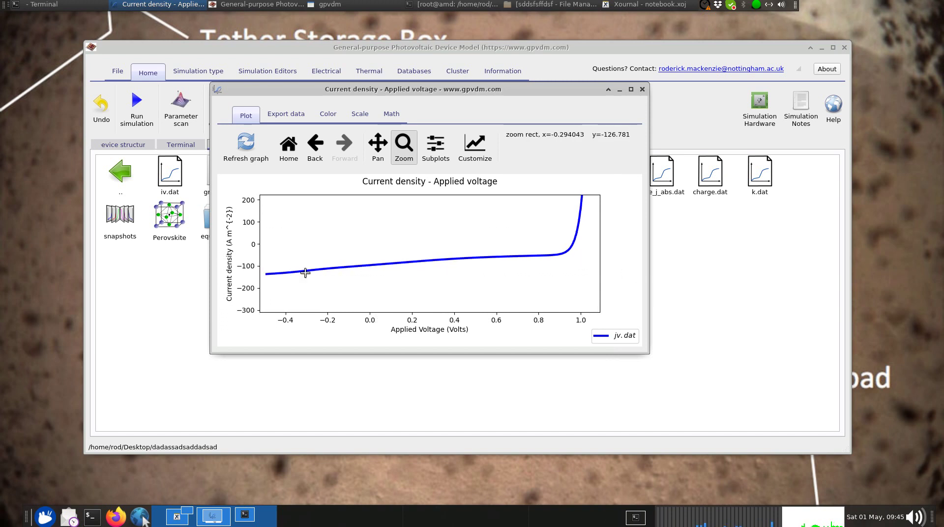
pyautogui.moveTo(522, 89); pyautogui.dragTo(465, 44)
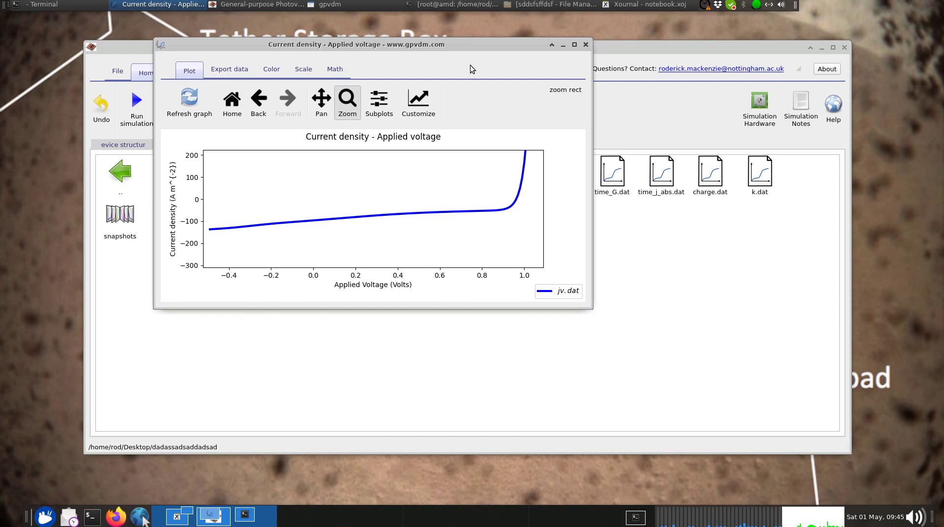
pyautogui.moveTo(587, 303); pyautogui.dragTo(781, 441)
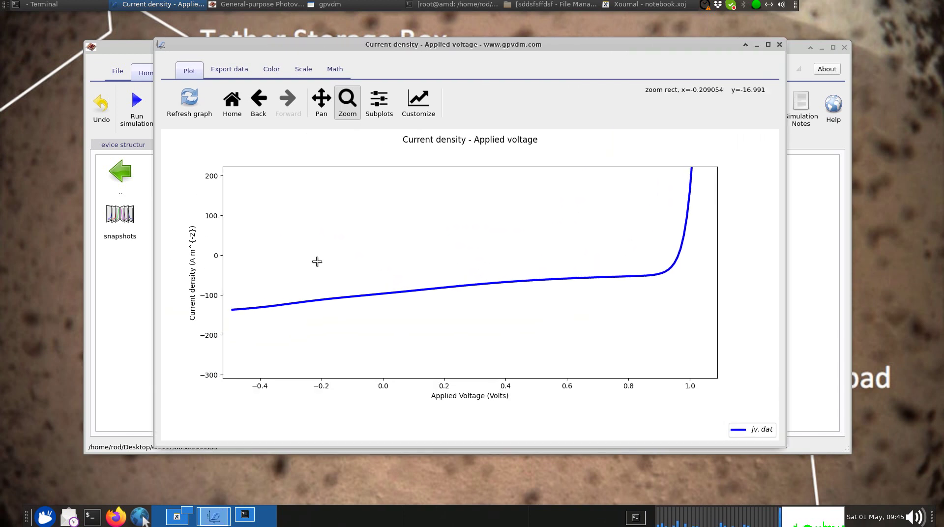
pyautogui.moveTo(224, 237); pyautogui.dragTo(711, 318)
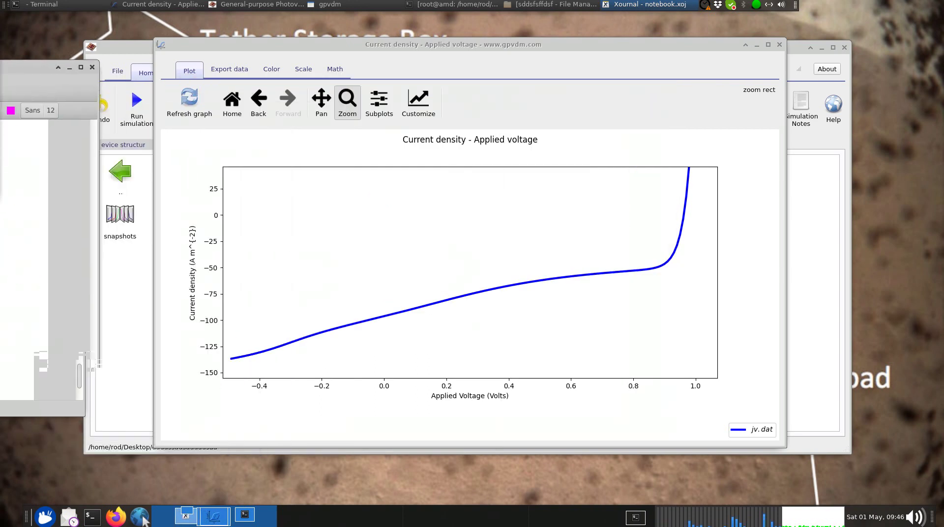
# Step: Open the simulation snapshots and plot the free electron density file Q_nfree.dat at snapshot 0
pyautogui.click(379, 45)
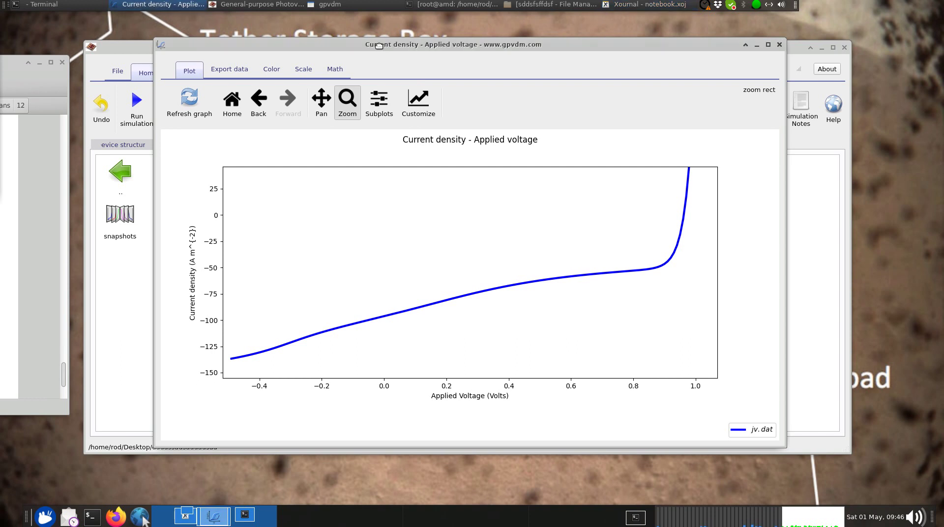
pyautogui.moveTo(379, 45); pyautogui.dragTo(607, 143)
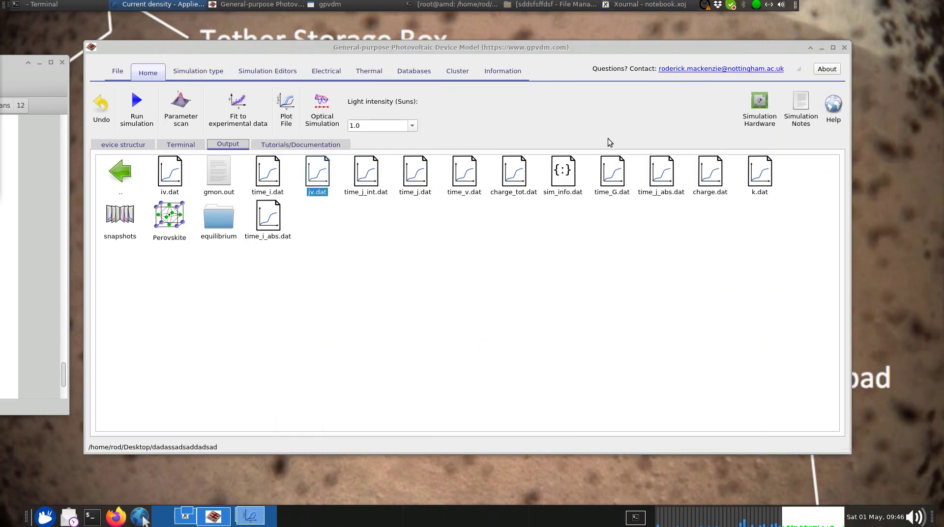
pyautogui.doubleClick(119, 225)
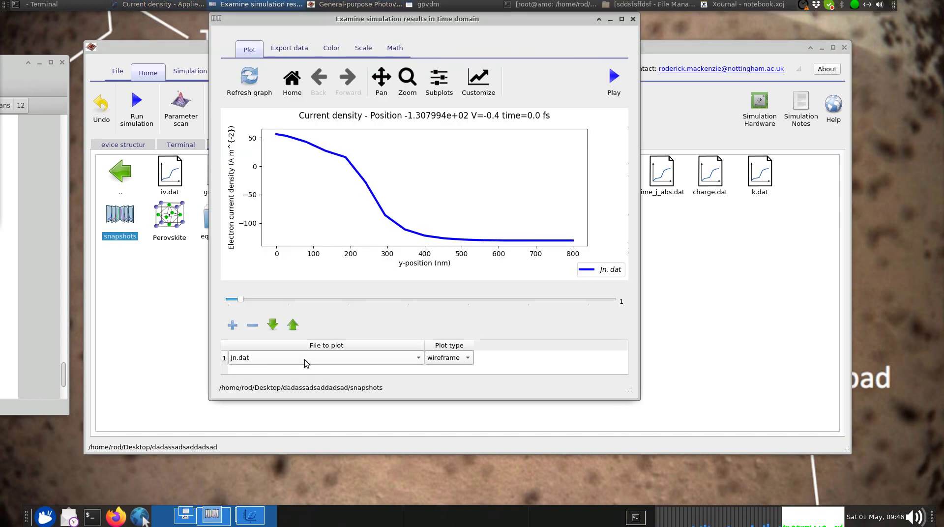
pyautogui.click(304, 359)
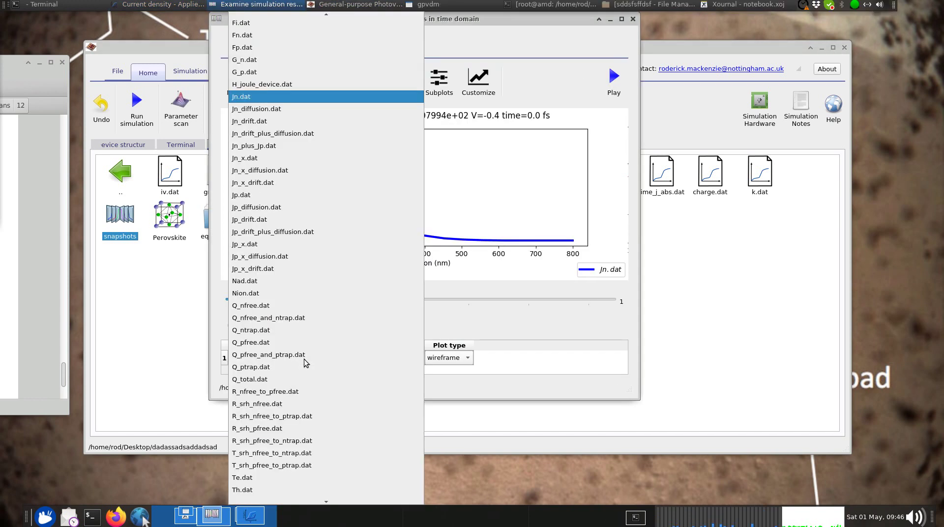
pyautogui.click(296, 305)
pyautogui.moveTo(247, 301); pyautogui.dragTo(223, 303)
# Step: Add a second curve to the snapshot plot showing the free hole density file Q_pfree.dat
pyautogui.click(232, 325)
pyautogui.moveTo(328, 396); pyautogui.dragTo(328, 424)
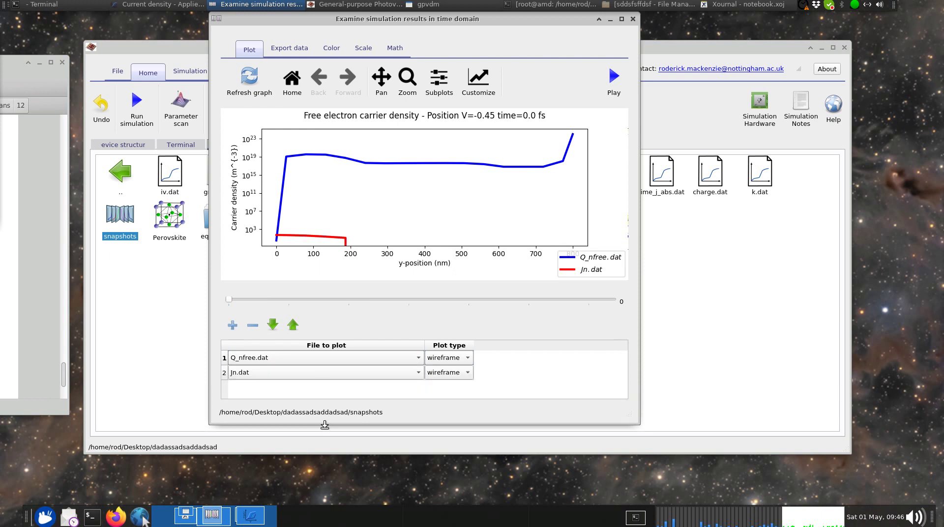
pyautogui.click(316, 377)
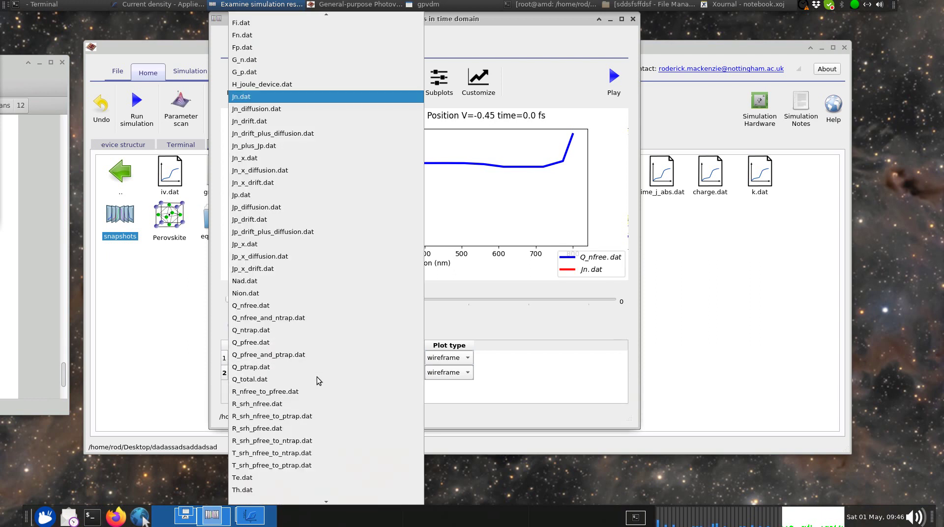
pyautogui.click(308, 341)
pyautogui.moveTo(230, 301)
pyautogui.mouseDown()
pyautogui.moveTo(590, 312)
pyautogui.moveTo(225, 315)
pyautogui.mouseUp()
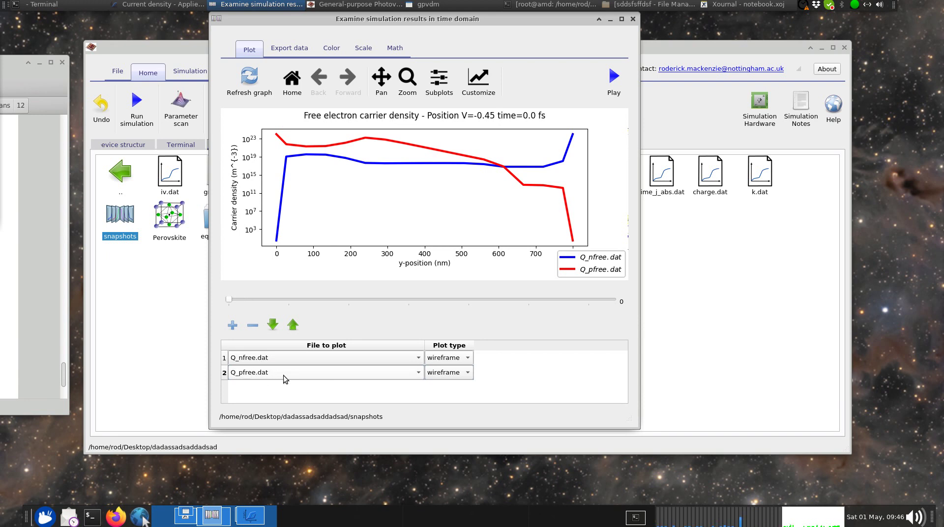
# Step: Add a third curve to the snapshot plot showing the mobile ion density file Nion.dat
pyautogui.click(231, 326)
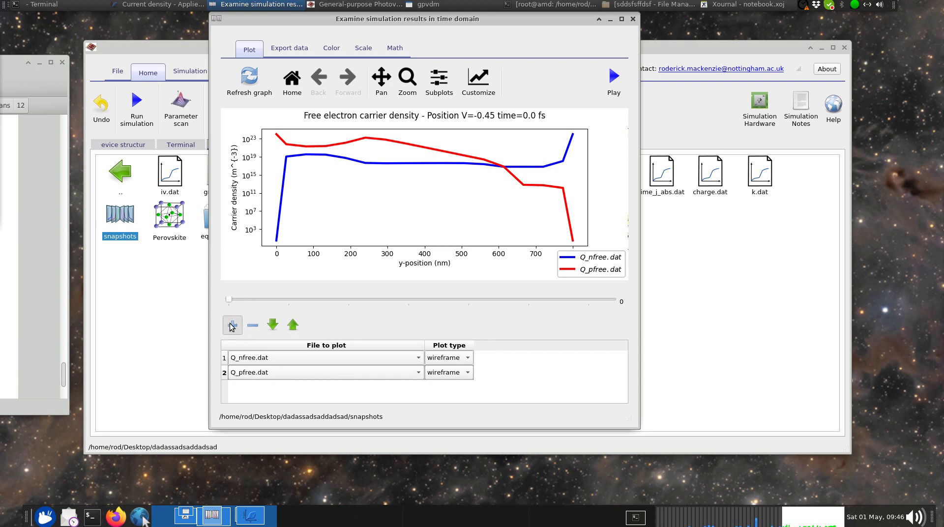
pyautogui.click(268, 388)
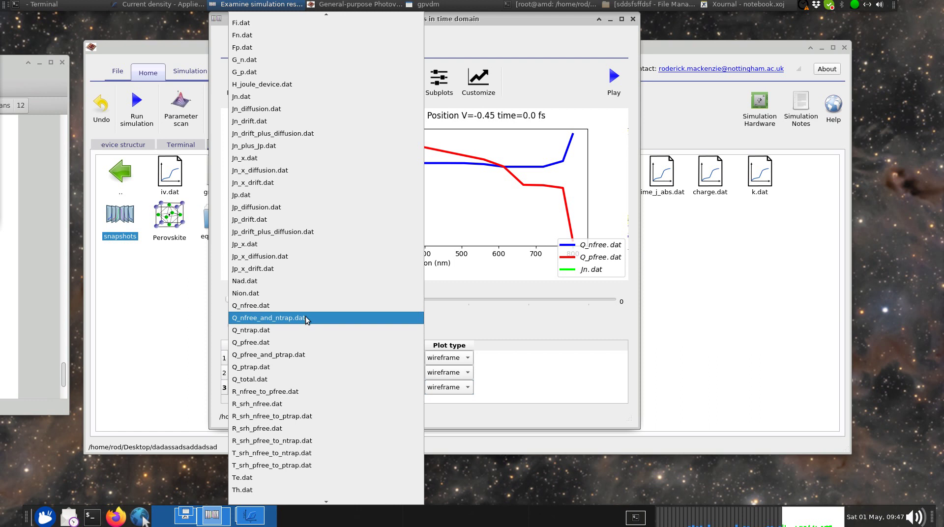
pyautogui.click(315, 294)
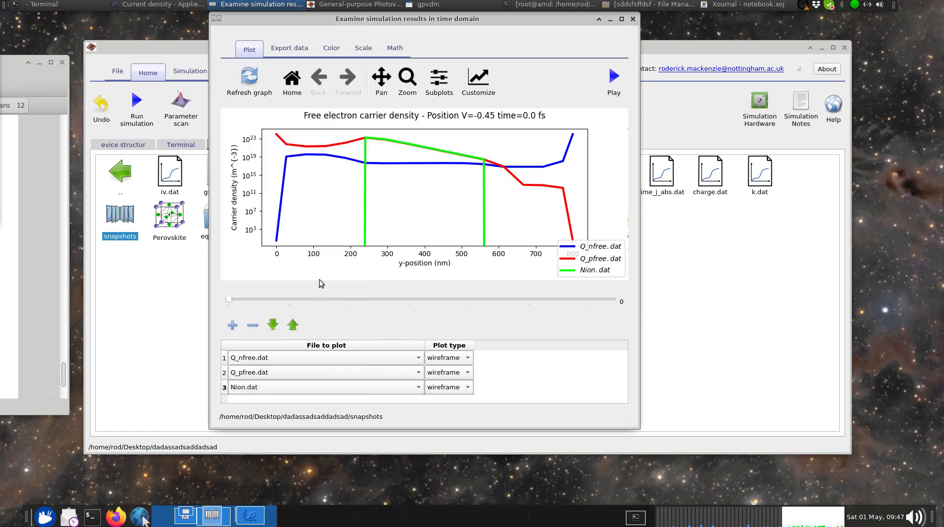
# Step: Sweep back and forth through the voltage snapshots, stopping at snapshot 12, to examine how the carrier and ion densities change
pyautogui.moveTo(229, 301); pyautogui.dragTo(465, 316)
pyautogui.moveTo(339, 318); pyautogui.dragTo(237, 319)
pyautogui.moveTo(351, 317); pyautogui.dragTo(376, 150)
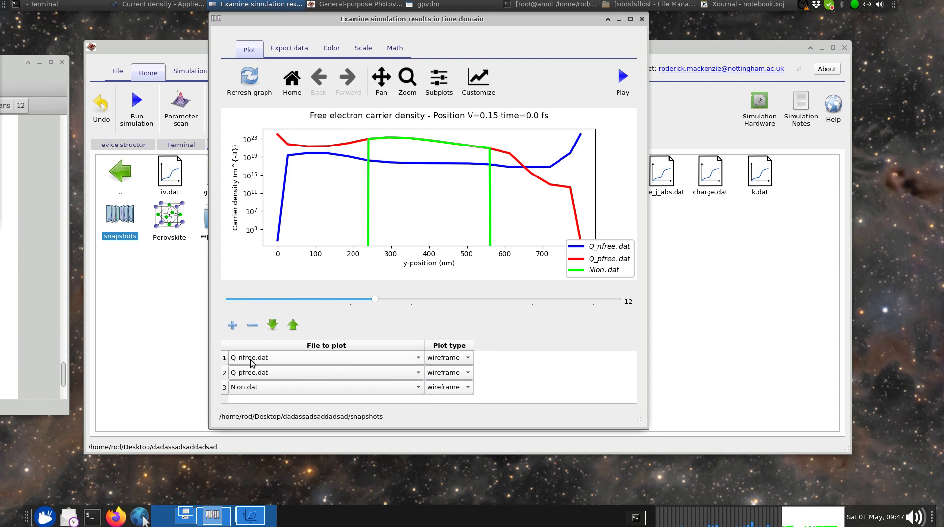
# Step: Remove Q_nfree.dat and Q_pfree.dat from the snapshot plot, keeping only Nion.dat, and return to snapshot 0
pyautogui.click(254, 327)
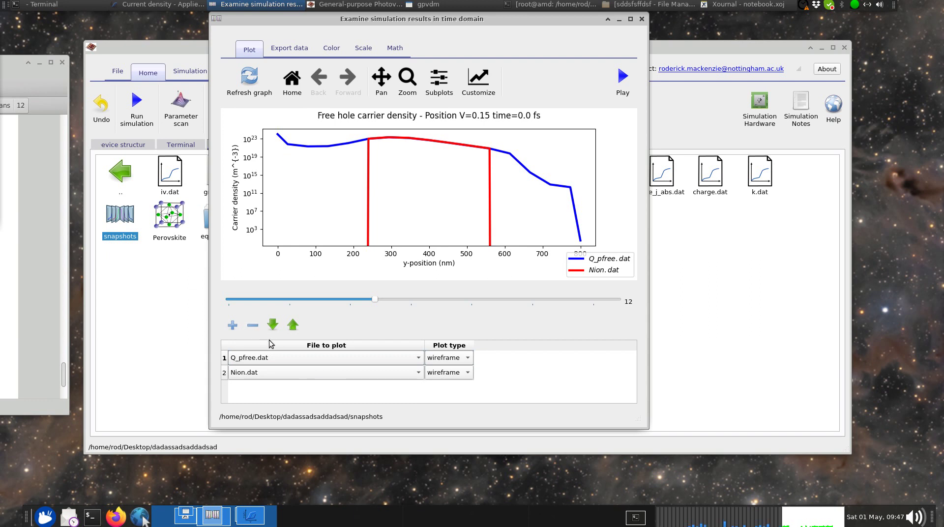
pyautogui.click(254, 325)
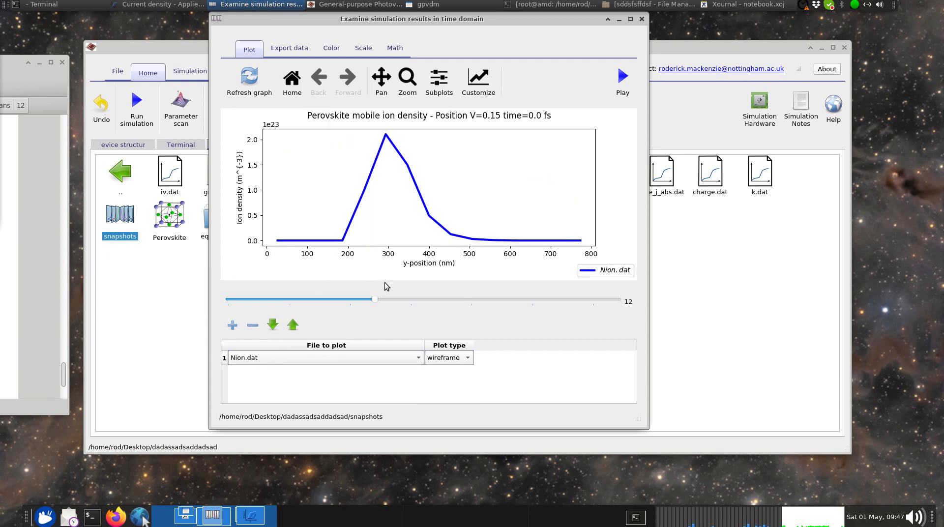
pyautogui.moveTo(374, 299); pyautogui.dragTo(231, 302)
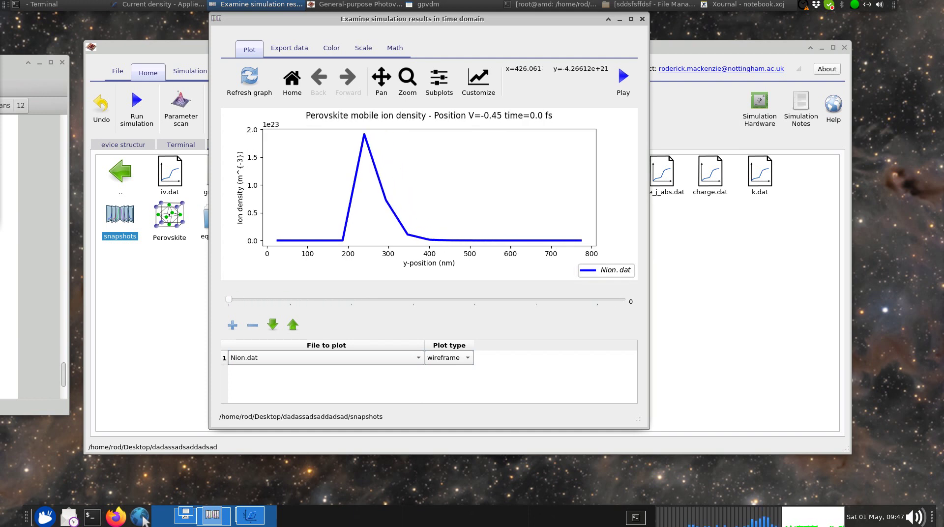
# Step: Check the JV curve, move it aside, and advance the Nion.dat plot from snapshot 0 to snapshot 32 to examine ion movement
pyautogui.hotkey('alt', 'Tab')
pyautogui.moveTo(370, 15); pyautogui.dragTo(934, 30)
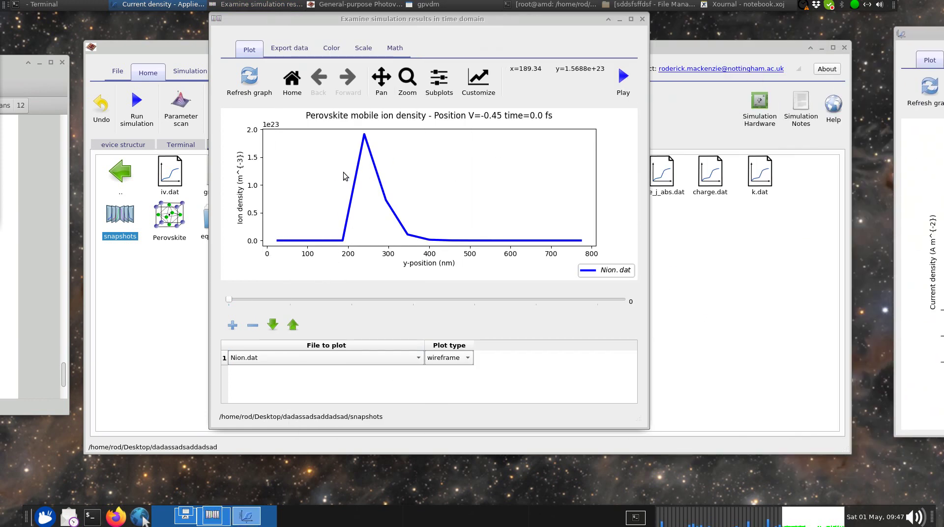
pyautogui.click(228, 299)
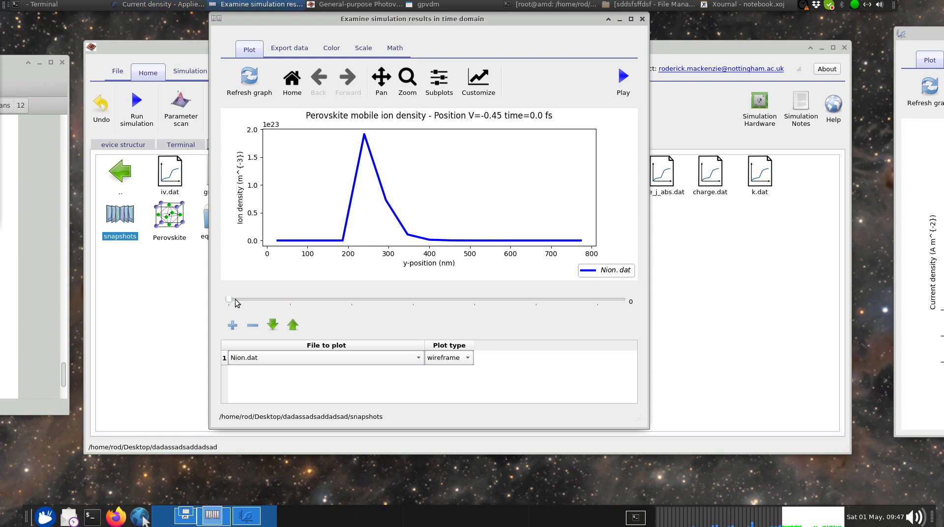
pyautogui.click(235, 299)
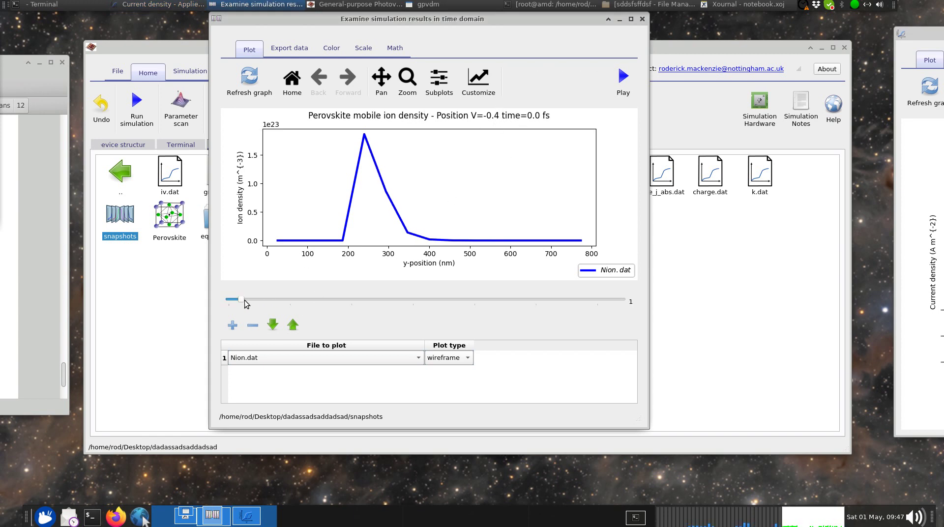
pyautogui.moveTo(243, 299); pyautogui.dragTo(626, 307)
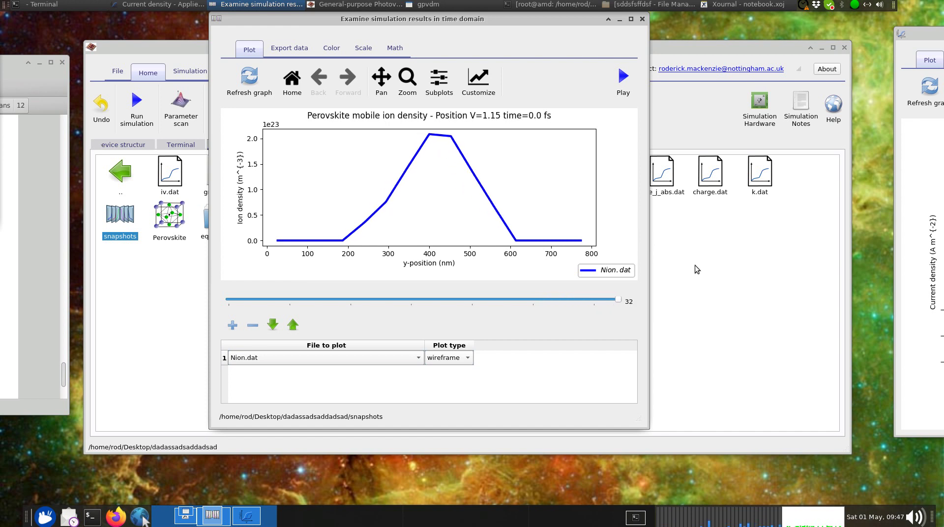
# Step: Compare the JV curve with the ion density again, then sweep the Nion.dat plot back to snapshot 6
pyautogui.click(246, 516)
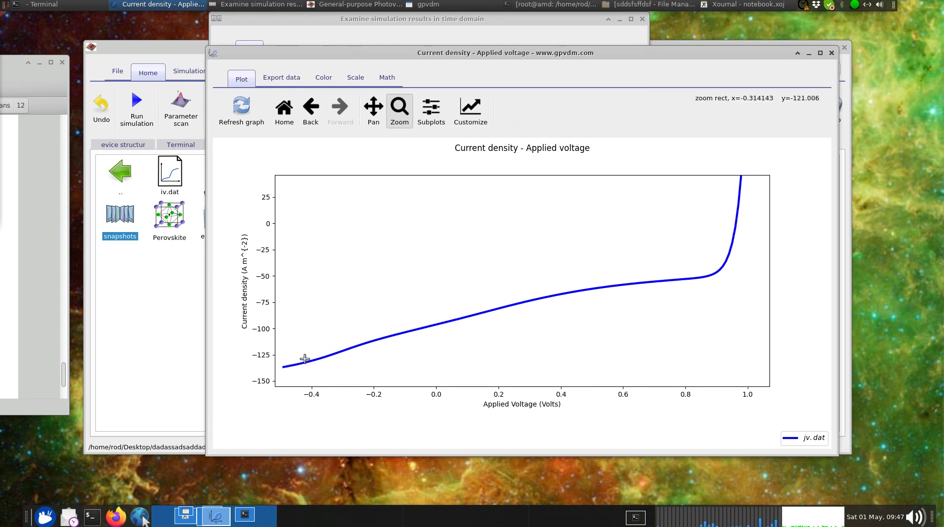
pyautogui.middleClick(402, 54)
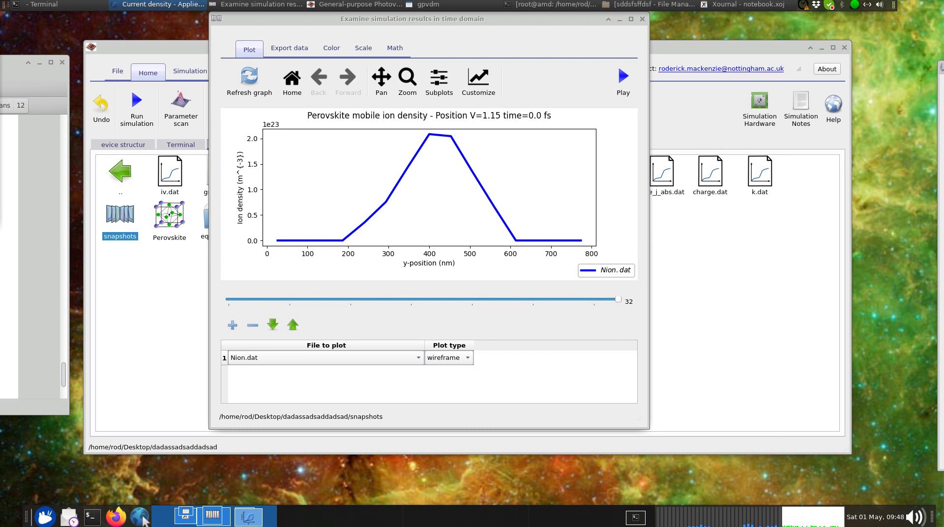
pyautogui.hotkey('alt', 'Tab')
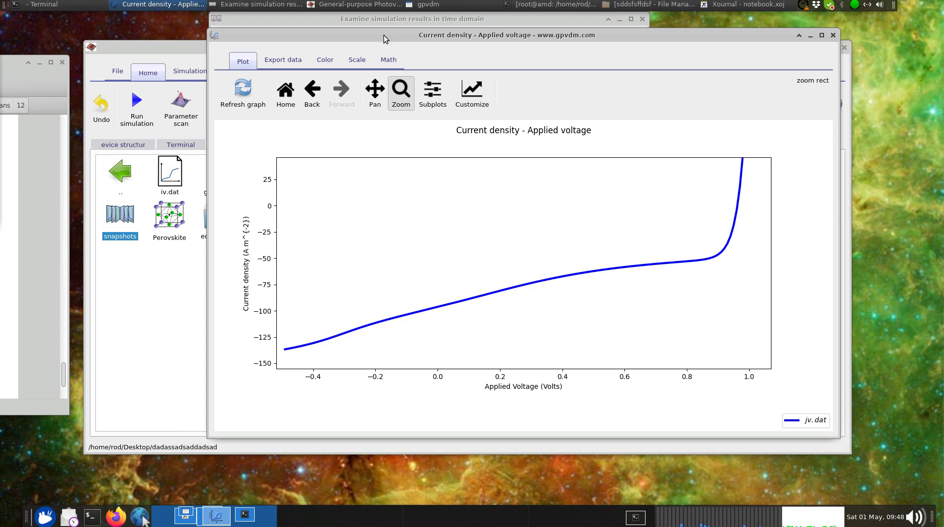
pyautogui.moveTo(383, 34); pyautogui.dragTo(934, 50)
pyautogui.click(619, 302)
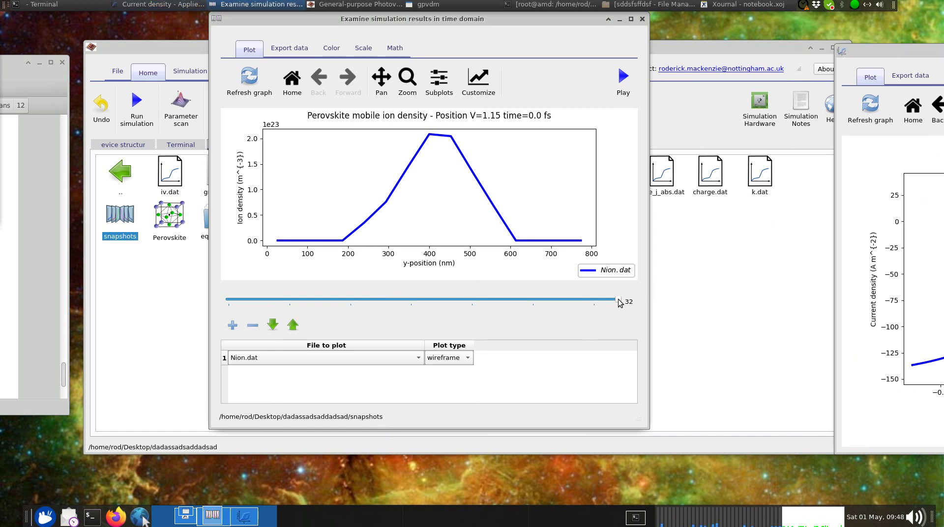
pyautogui.moveTo(590, 303); pyautogui.dragTo(302, 299)
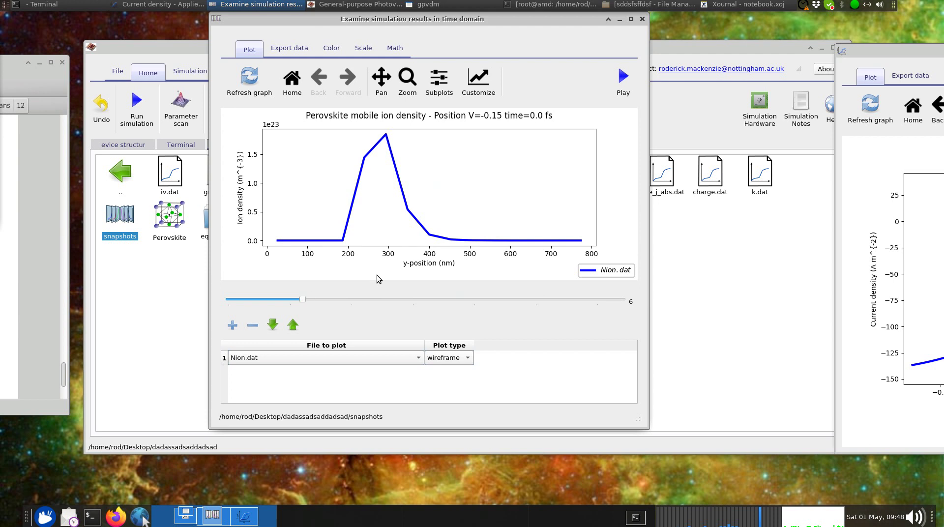
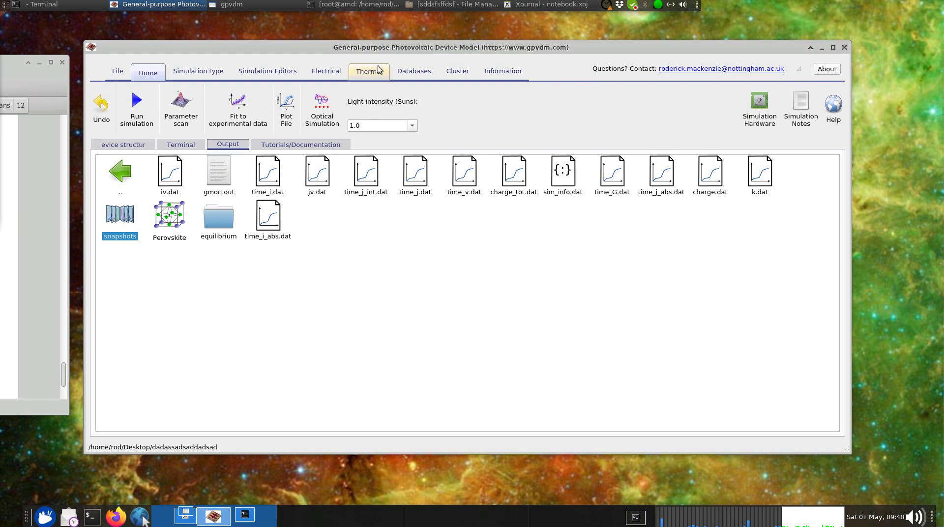
# Step: Select Time domain JV as the simulation type and go back to the simulation run controls
pyautogui.click(208, 70)
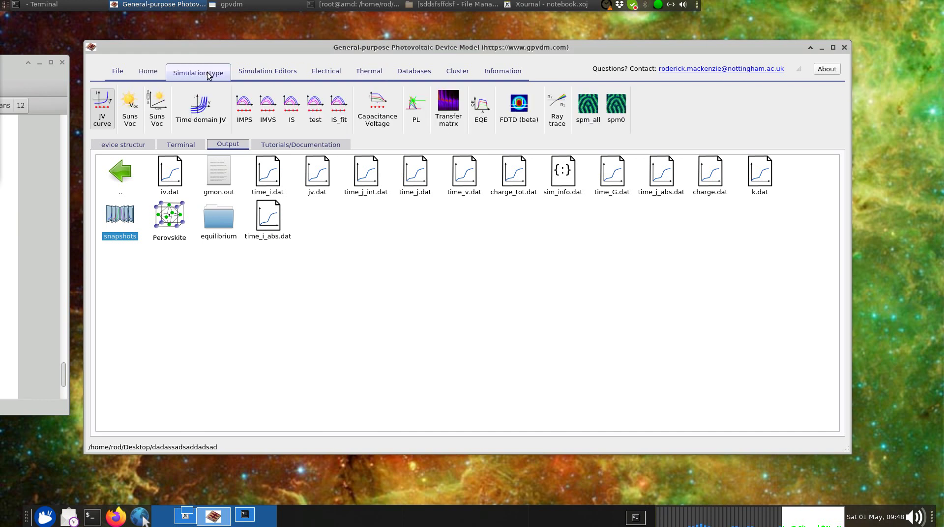
pyautogui.click(191, 104)
pyautogui.click(148, 71)
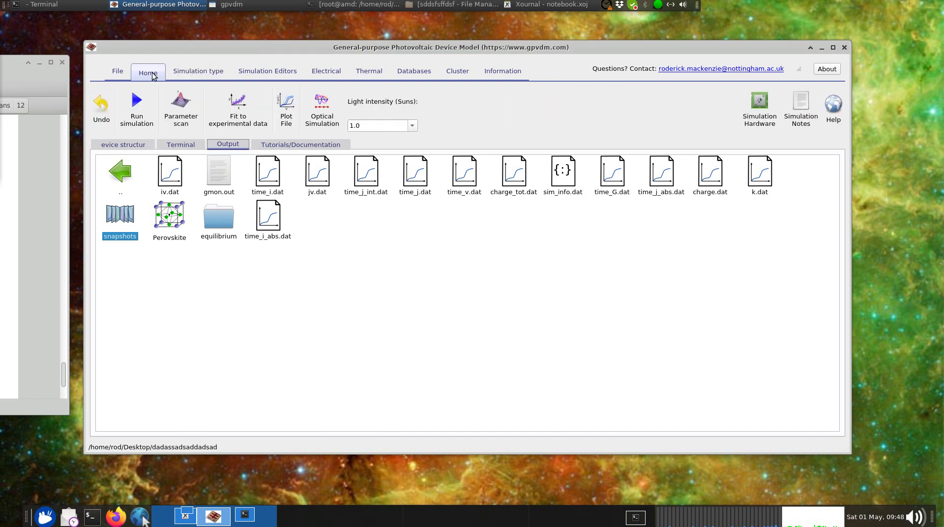
# Step: Run the time-domain JV simulation and open jv.dat in an enlarged plot window
pyautogui.click(138, 103)
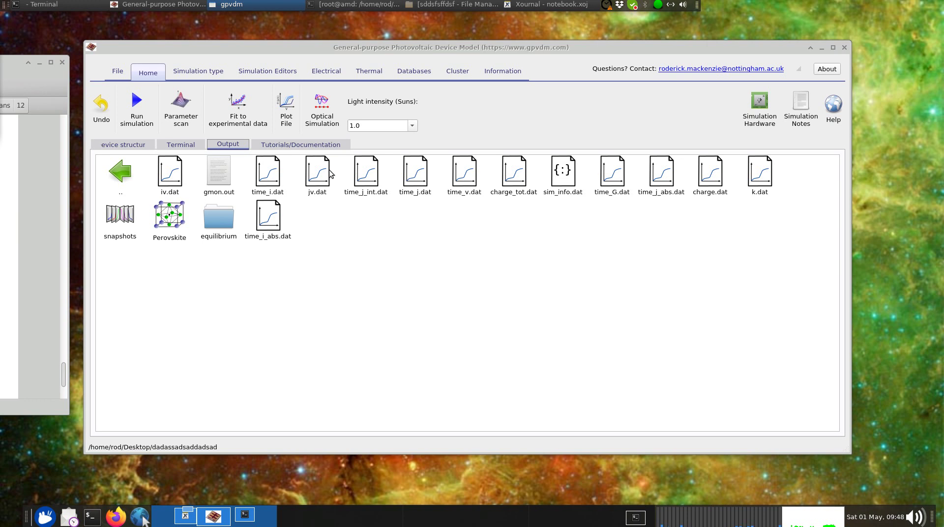
pyautogui.doubleClick(310, 172)
pyautogui.moveTo(603, 244); pyautogui.dragTo(177, 56)
pyautogui.moveTo(535, 320); pyautogui.dragTo(845, 468)
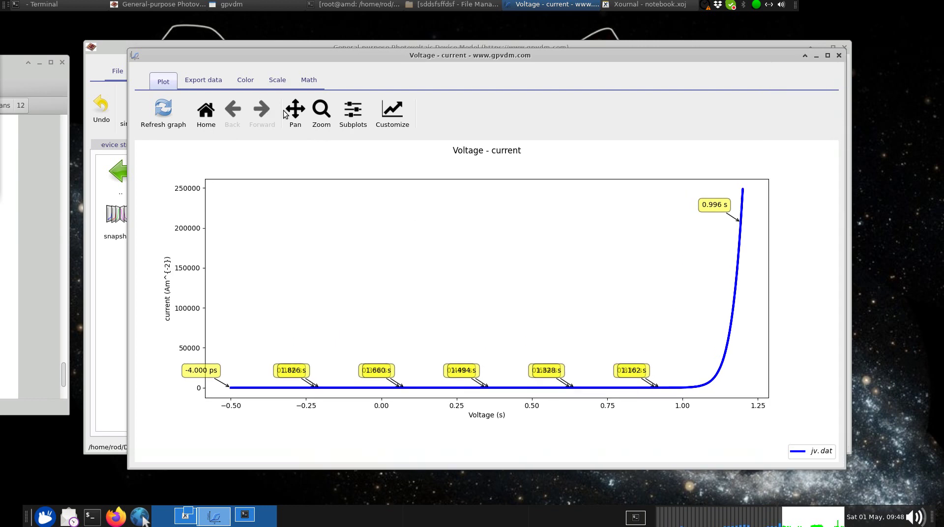
# Step: Zoom in on the low-current region of the JV curve to compare the forward and reverse sweeps, and close the plot
pyautogui.click(321, 113)
pyautogui.moveTo(225, 375); pyautogui.dragTo(754, 395)
pyautogui.moveTo(207, 303)
pyautogui.mouseDown()
pyautogui.moveTo(623, 341)
pyautogui.moveTo(739, 339)
pyautogui.mouseUp()
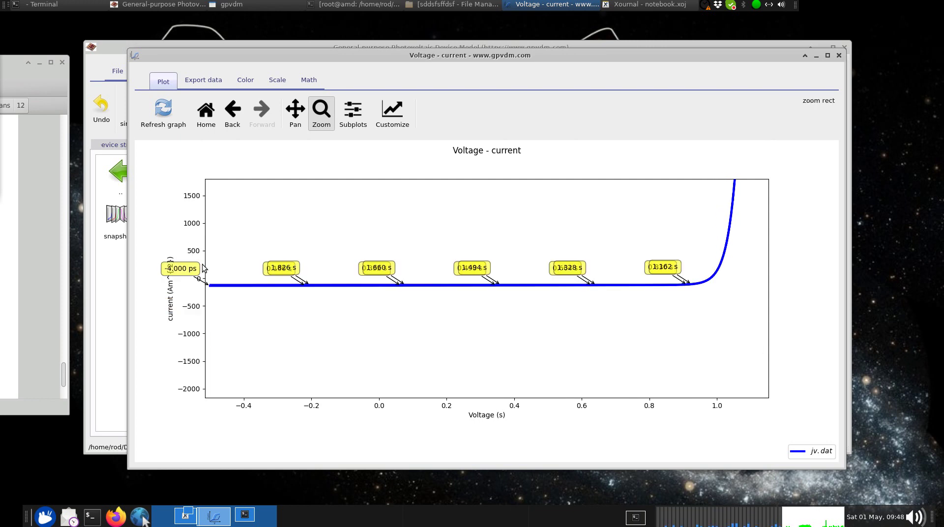
pyautogui.moveTo(207, 272); pyautogui.dragTo(747, 306)
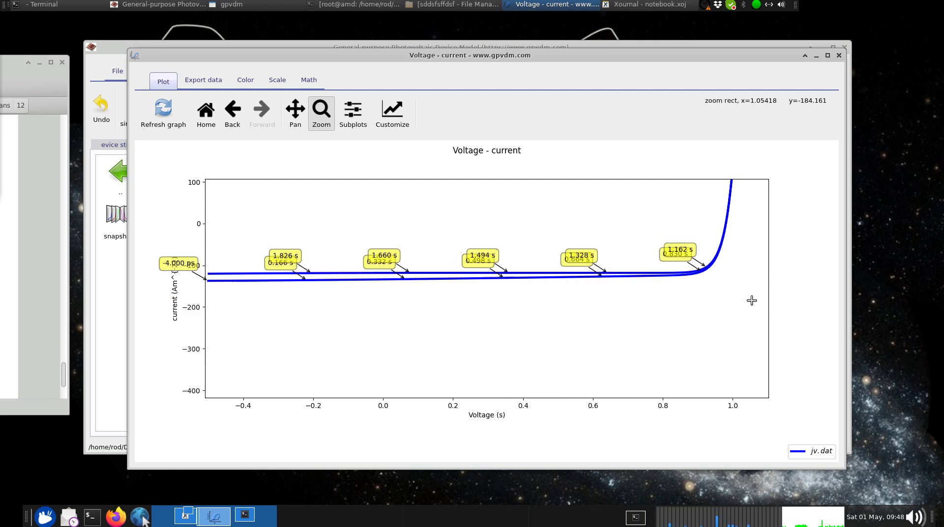
pyautogui.moveTo(205, 238); pyautogui.dragTo(731, 292)
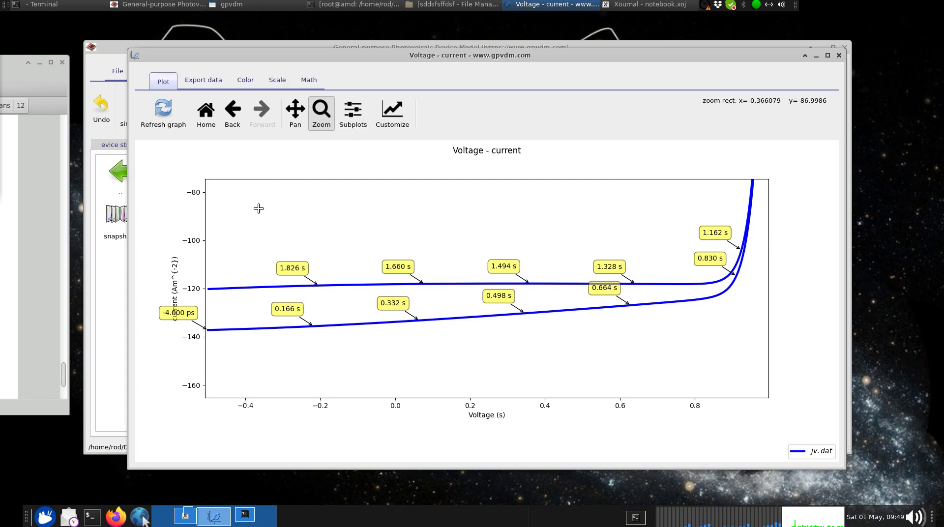
pyautogui.click(839, 55)
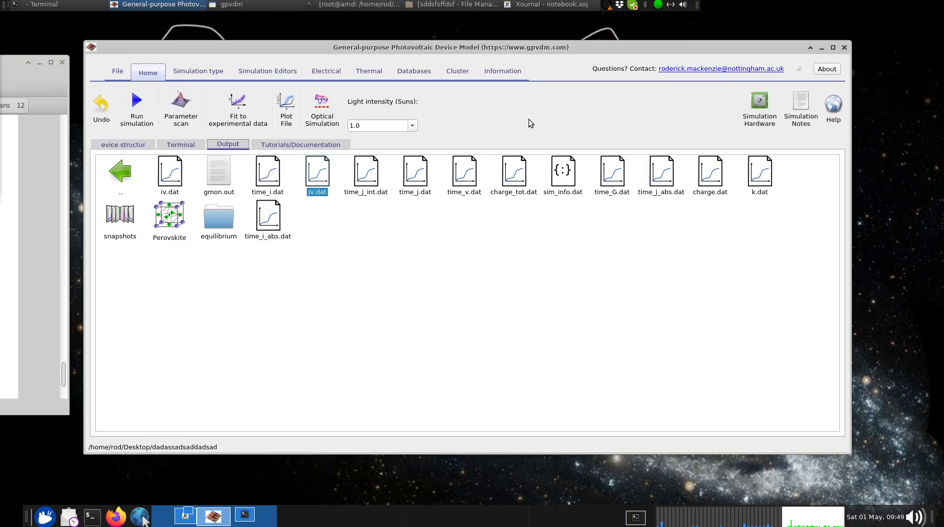
# Step: Reopen jv.dat in a maximized plot and zoom in on the time-labelled forward and reverse sweeps near zero current
pyautogui.doubleClick(328, 181)
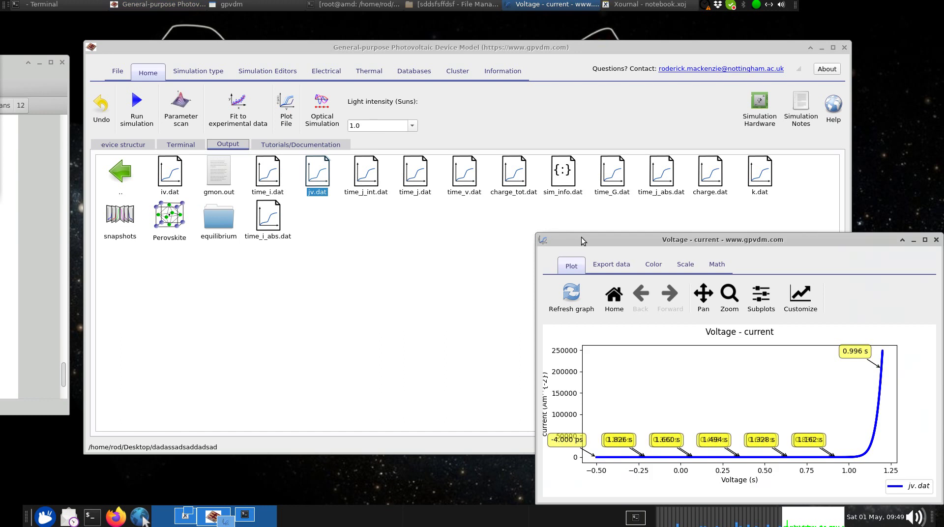
pyautogui.moveTo(581, 237); pyautogui.dragTo(256, 139)
pyautogui.doubleClick(255, 139)
pyautogui.click(192, 74)
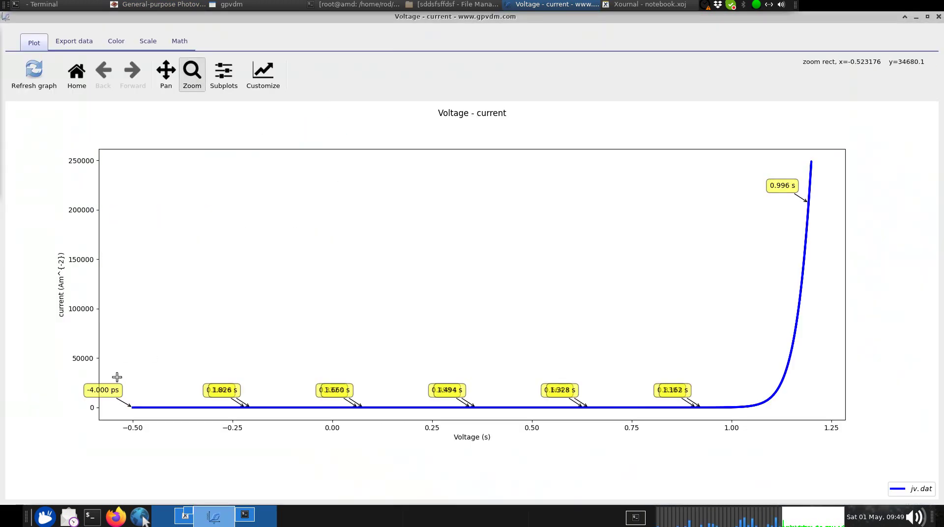
pyautogui.moveTo(120, 376); pyautogui.dragTo(809, 414)
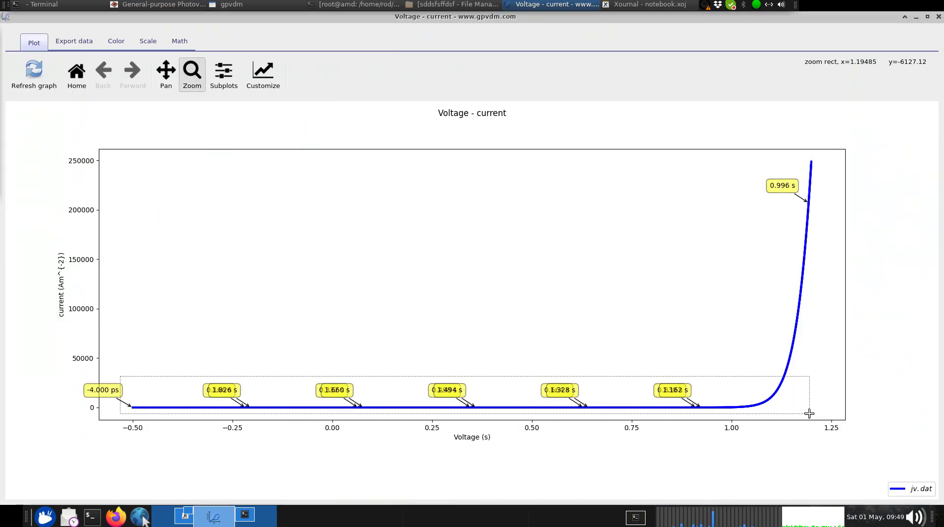
pyautogui.moveTo(107, 362); pyautogui.dragTo(821, 383)
pyautogui.moveTo(102, 316); pyautogui.dragTo(827, 351)
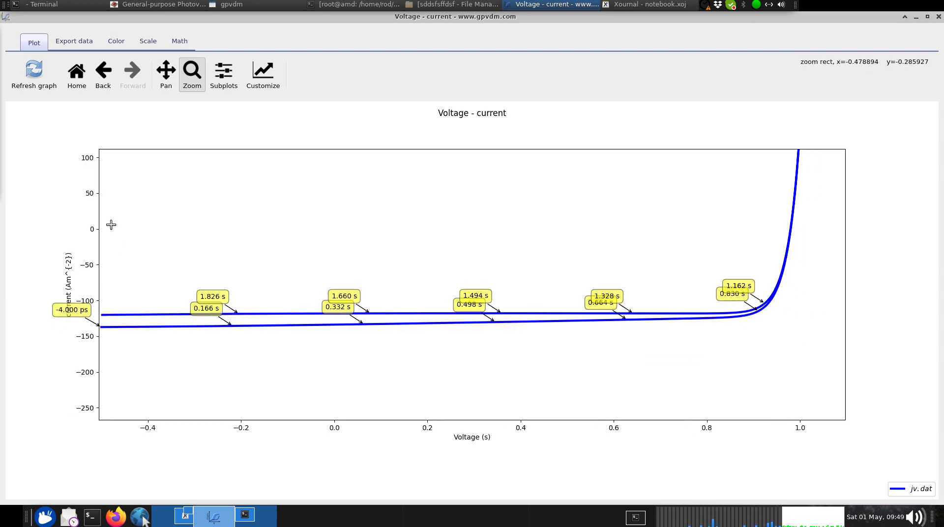
pyautogui.moveTo(105, 214); pyautogui.dragTo(802, 340)
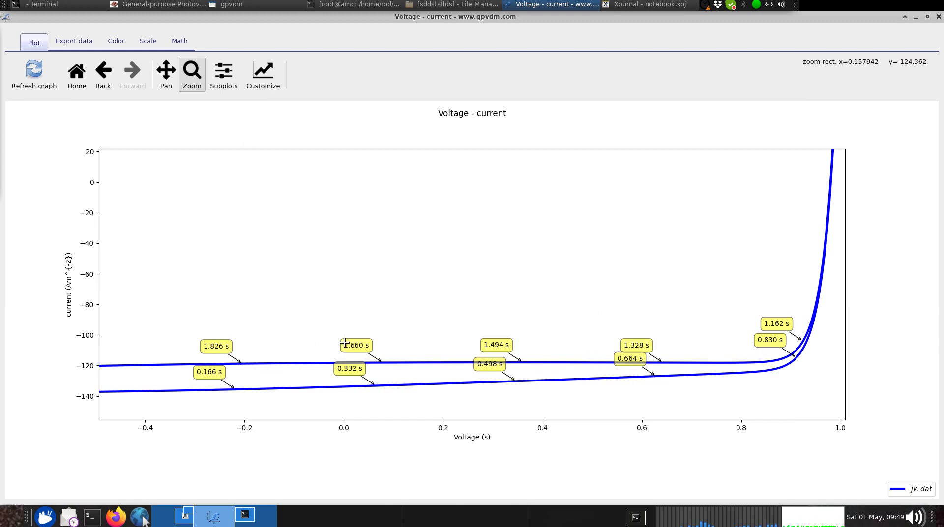
# Step: Move the JV plot out of the way and open the time domain simulation editor
pyautogui.moveTo(270, 20); pyautogui.dragTo(618, 38)
pyautogui.click(273, 80)
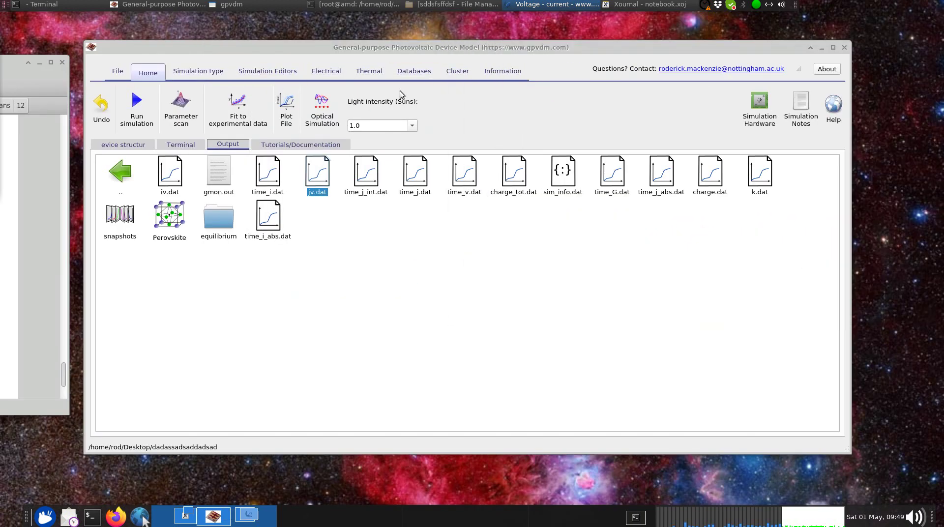
pyautogui.click(273, 78)
pyautogui.click(189, 122)
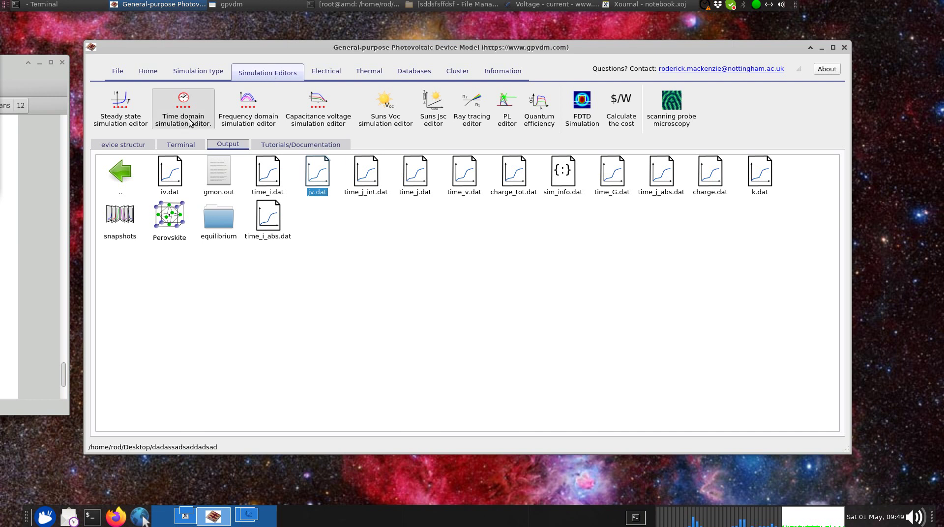
pyautogui.moveTo(257, 14); pyautogui.dragTo(449, 57)
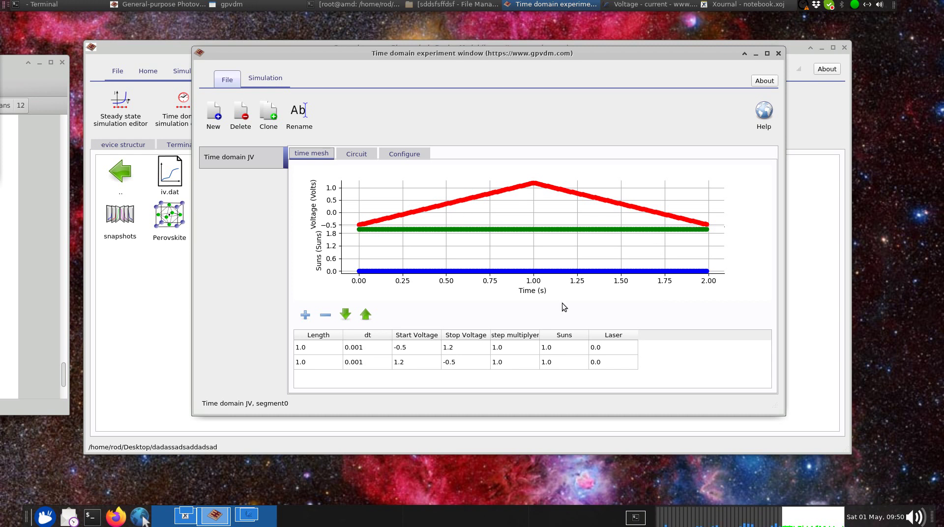
# Step: Set the first segment's stop voltage and the second segment's start voltage to 2.0 in the time mesh
pyautogui.doubleClick(460, 347)
pyautogui.write('2')
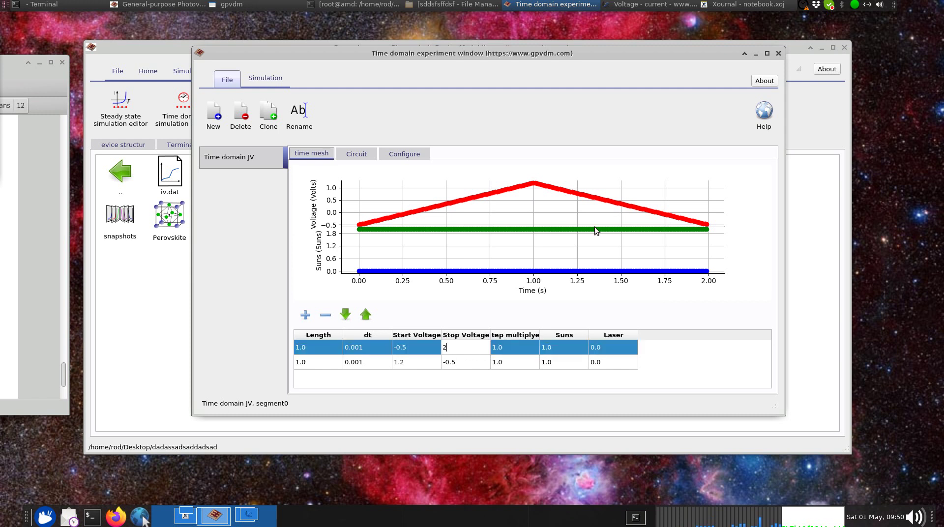
pyautogui.write('.0')
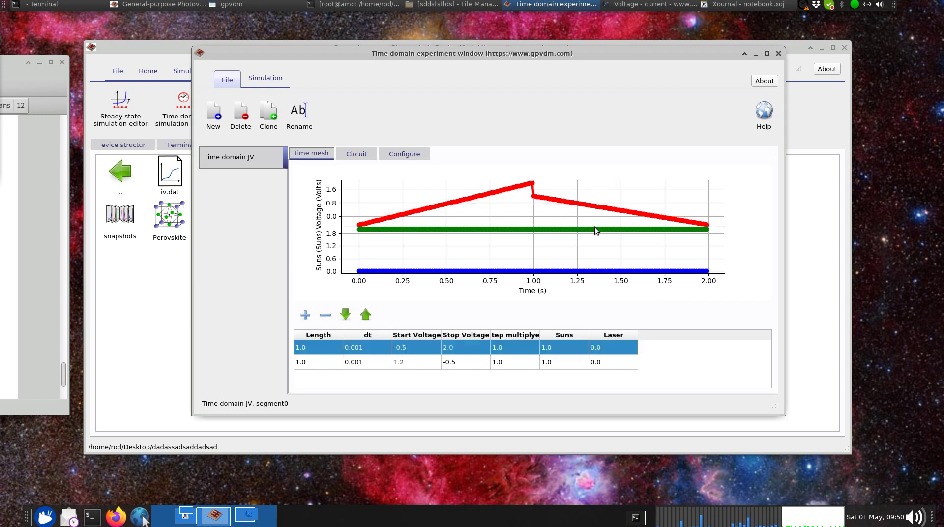
pyautogui.doubleClick(416, 362)
pyautogui.write('2.')
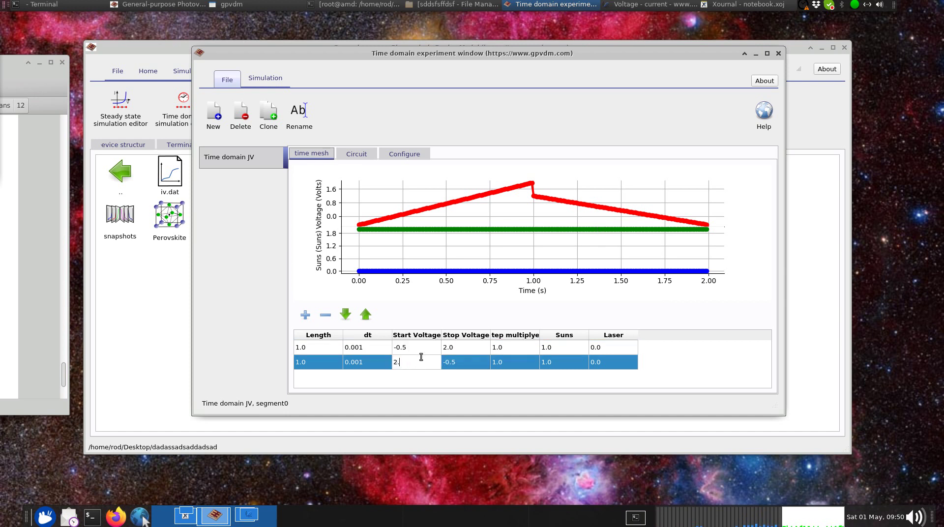
pyautogui.write('0')
pyautogui.press('Return')
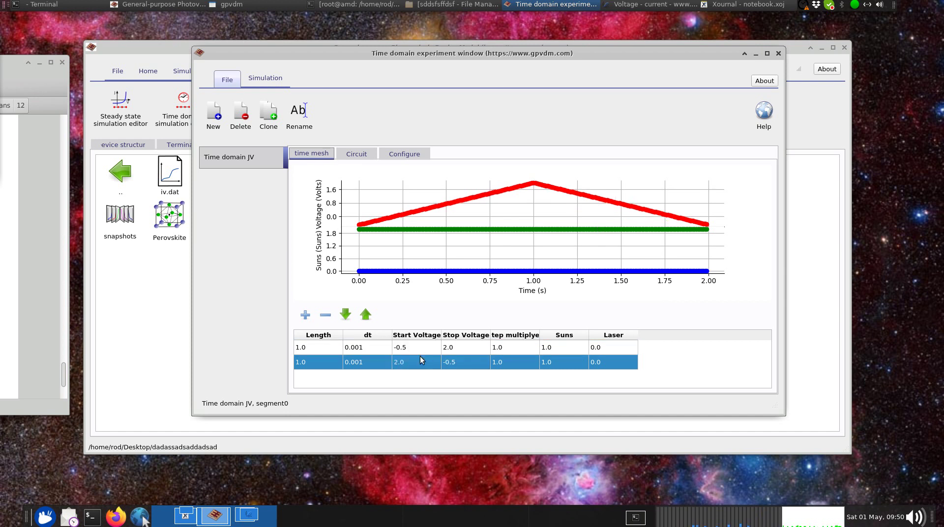
# Step: Set the first segment's stop voltage and the second segment's start voltage to 1.2 in the time mesh
pyautogui.doubleClick(472, 351)
pyautogui.write('1.2')
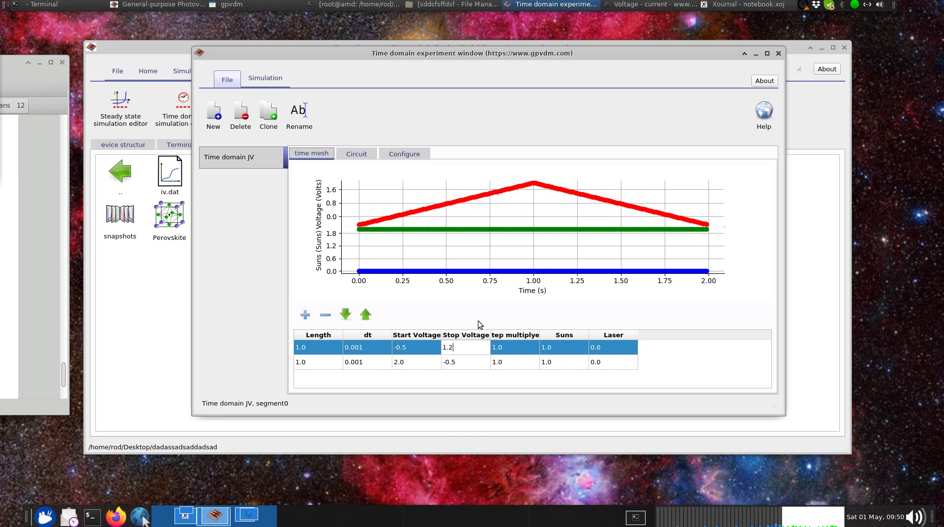
pyautogui.press('Return')
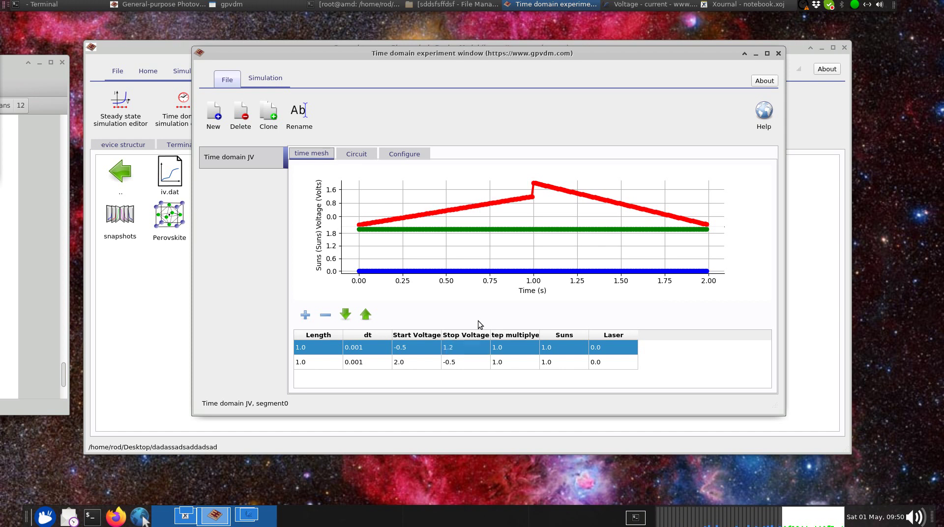
pyautogui.click(408, 363)
pyautogui.write('1.')
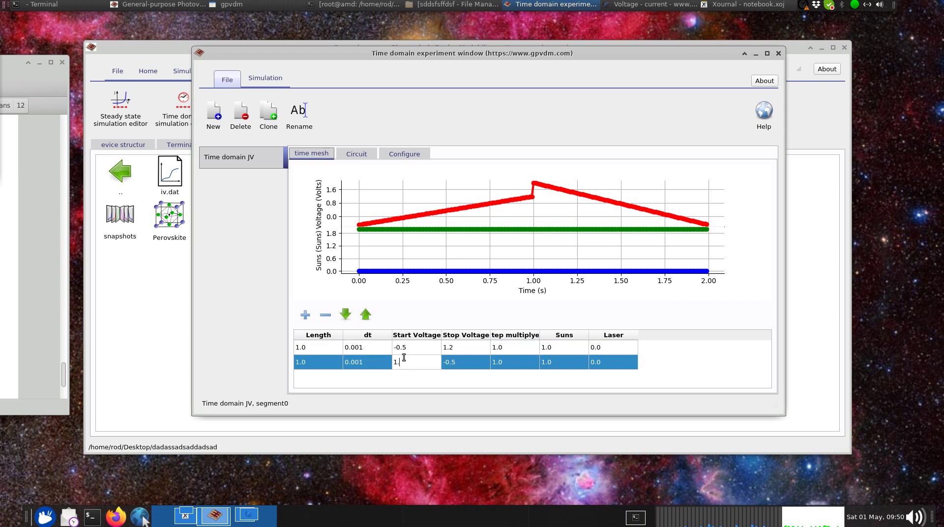
pyautogui.write('2')
pyautogui.press('Return')
# Step: Add a third time mesh segment with length 1.0 and dt 0.001
pyautogui.click(305, 314)
pyautogui.doubleClick(330, 376)
pyautogui.write('1.0')
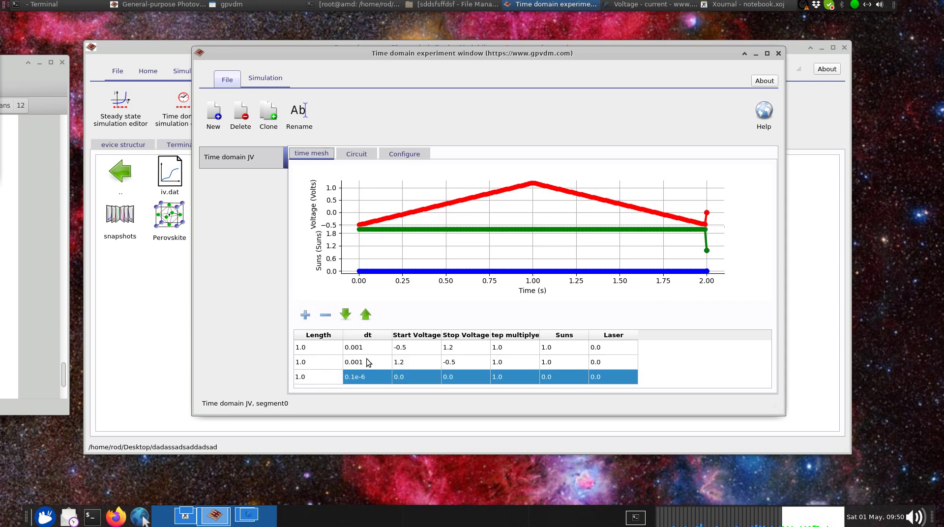
pyautogui.press('Return')
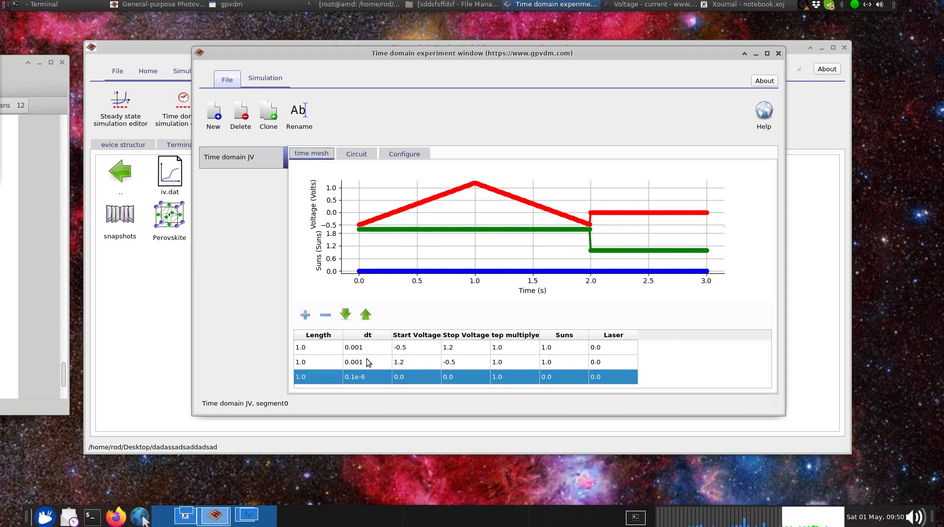
pyautogui.doubleClick(367, 361)
pyautogui.doubleClick(376, 378)
pyautogui.write('0.001')
# Step: Set the third segment's start voltage to -0.5
pyautogui.doubleClick(430, 361)
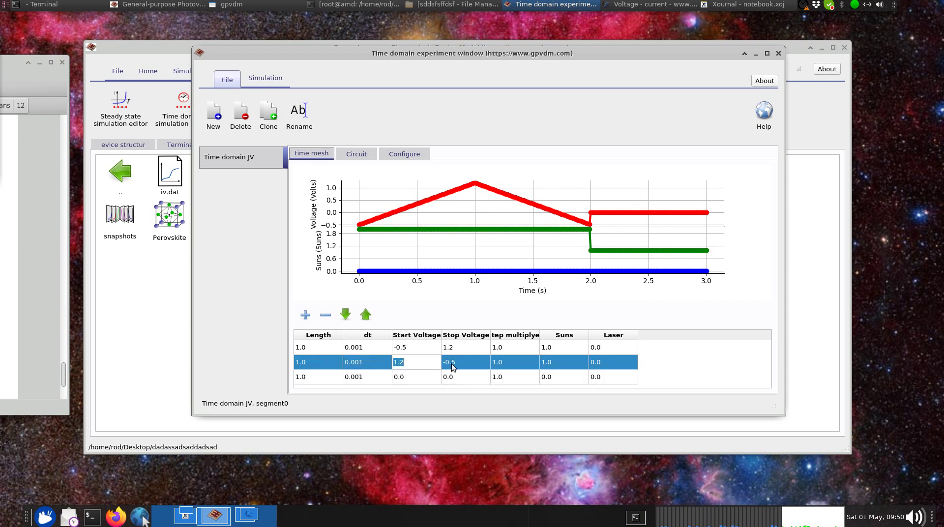
pyautogui.click(421, 377)
pyautogui.doubleClick(475, 362)
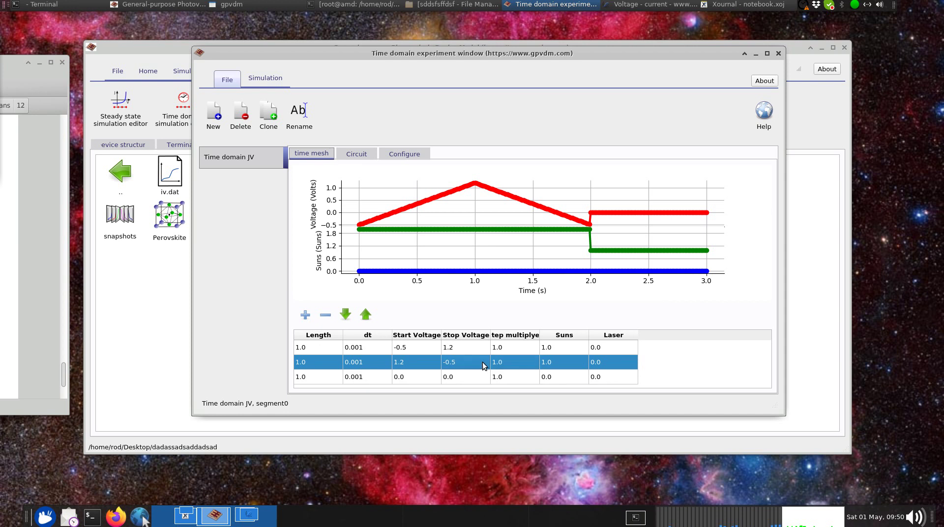
pyautogui.doubleClick(421, 376)
pyautogui.write('-0.5')
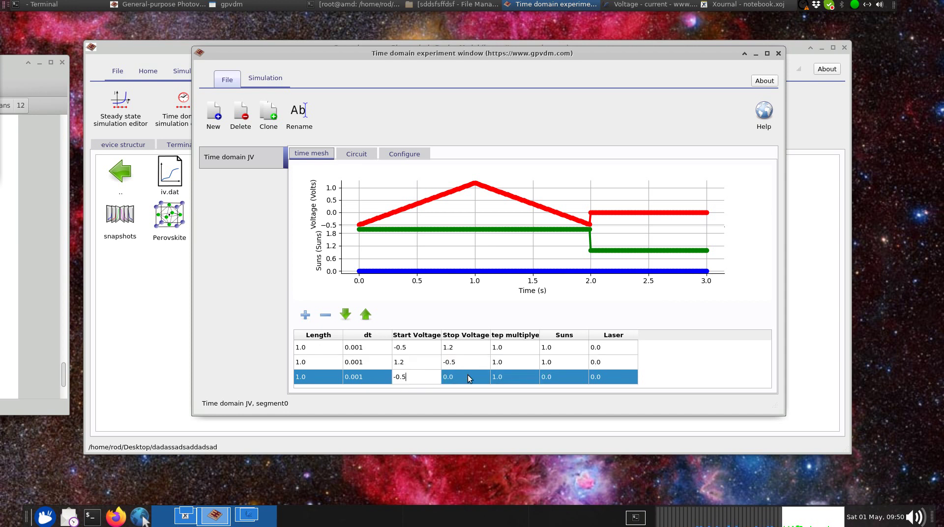
pyautogui.click(468, 377)
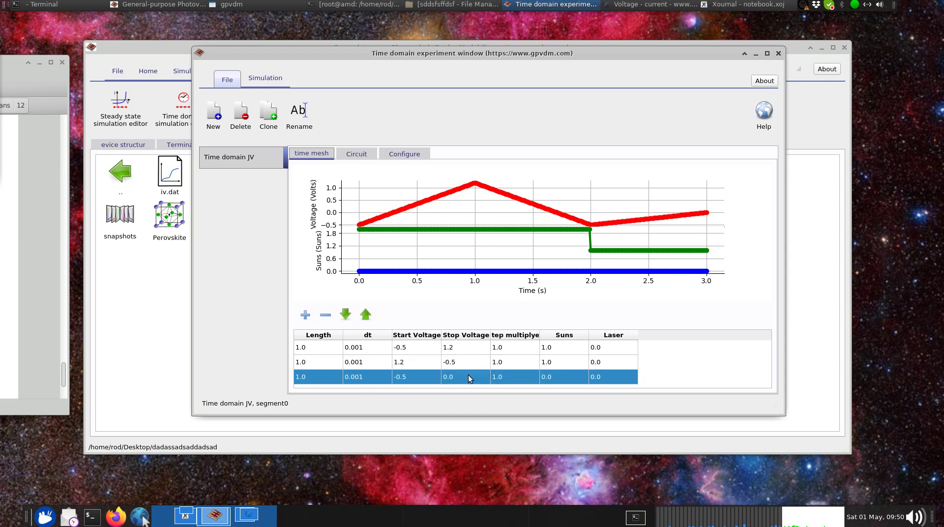
# Step: Set the third segment's stop voltage to 2.0 and its light intensity to 1.0 Suns
pyautogui.doubleClick(468, 377)
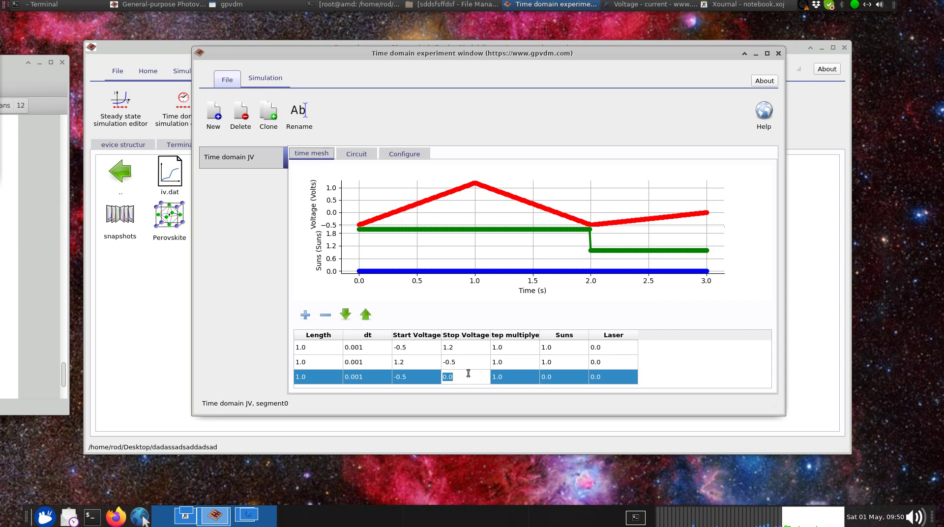
pyautogui.write('2.0')
pyautogui.press('Return')
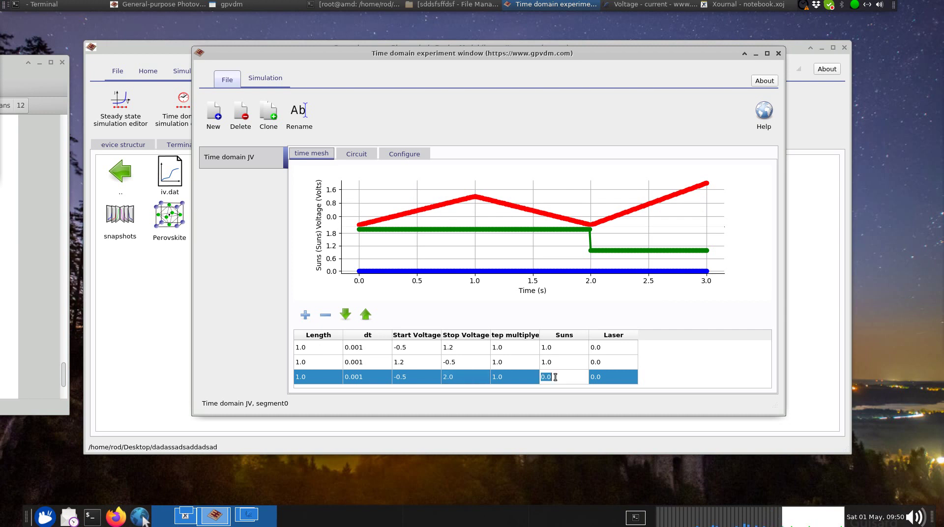
pyautogui.write('1.0')
pyautogui.press('Return')
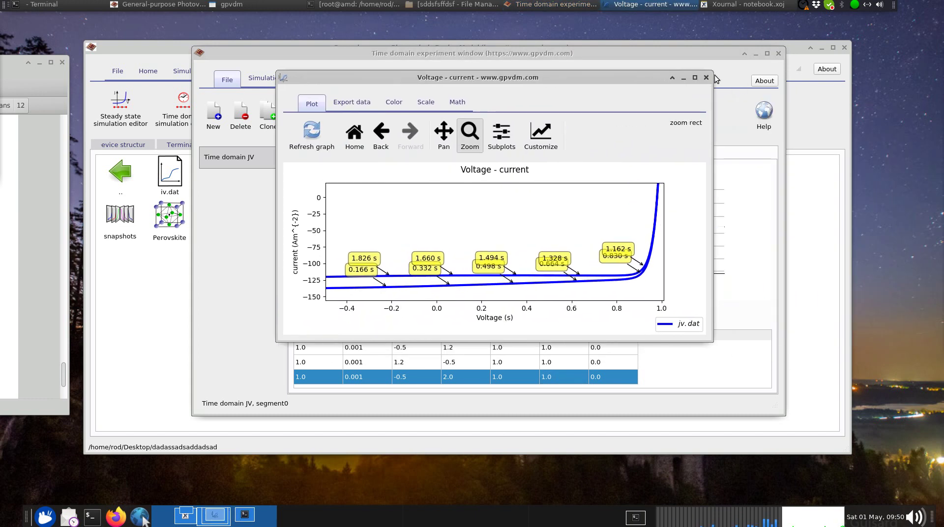
# Step: Close the old JV plot and set the third segment's stop voltage to 1.2
pyautogui.click(705, 78)
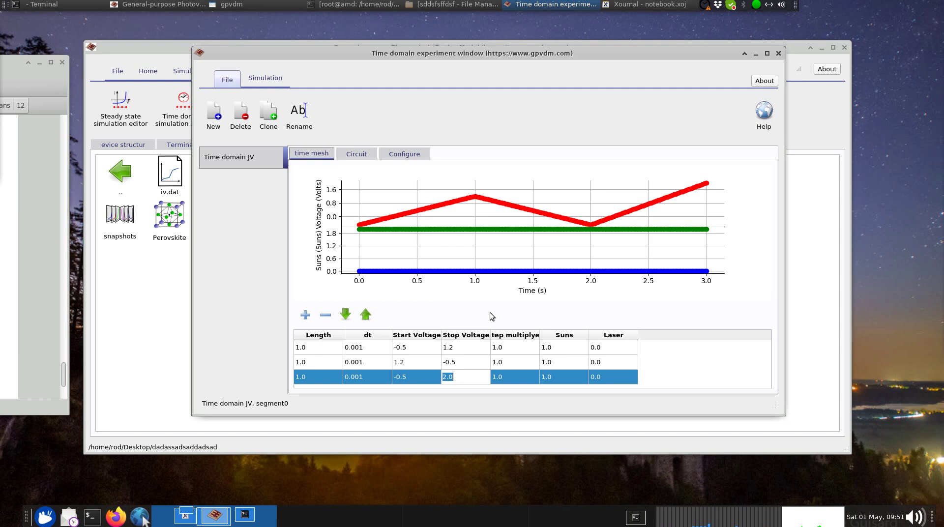
pyautogui.write('1.0')
pyautogui.press('BackSpace')
pyautogui.write('2')
pyautogui.press('Return')
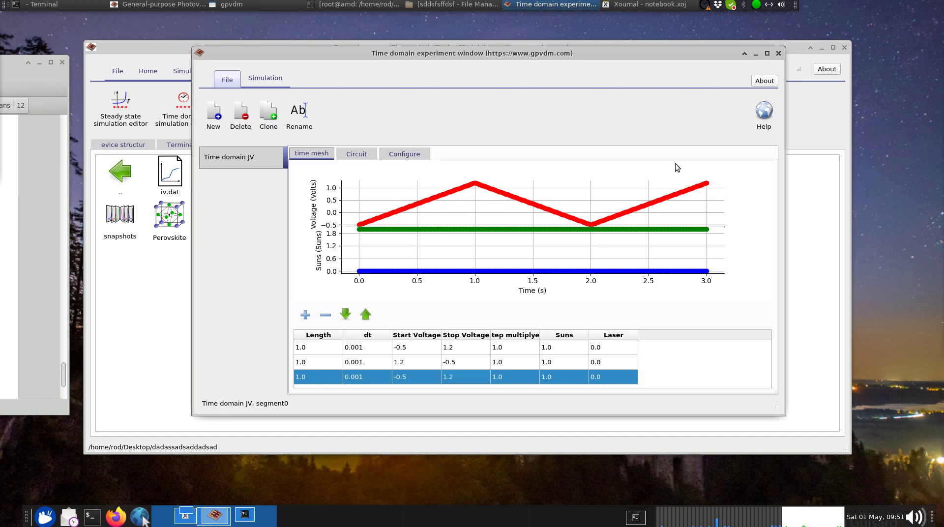
# Step: Close the time domain editor, rerun the simulation and open the new jv.dat plot
pyautogui.click(778, 53)
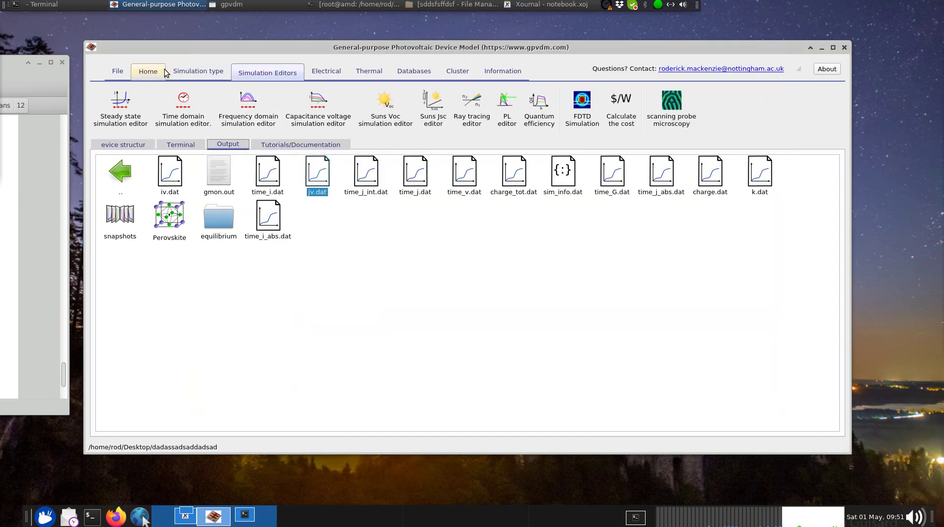
pyautogui.click(148, 71)
pyautogui.click(150, 102)
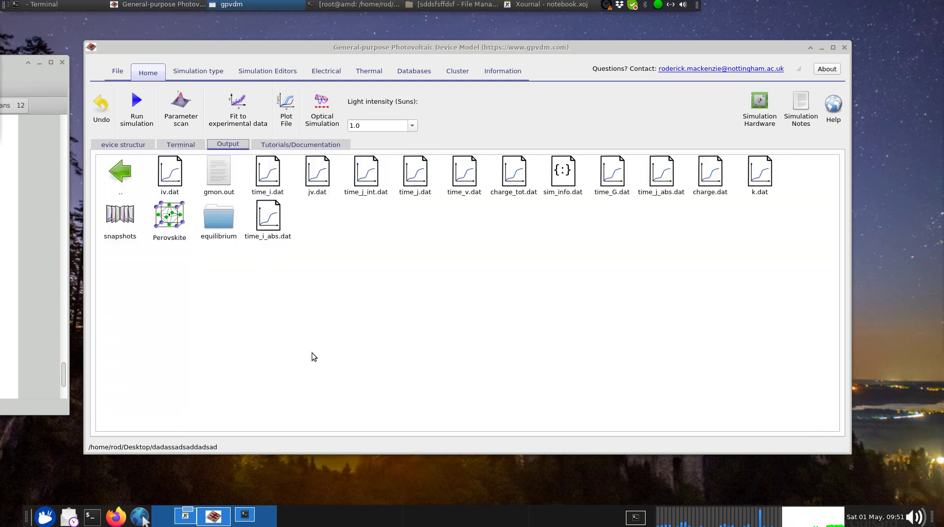
pyautogui.doubleClick(317, 175)
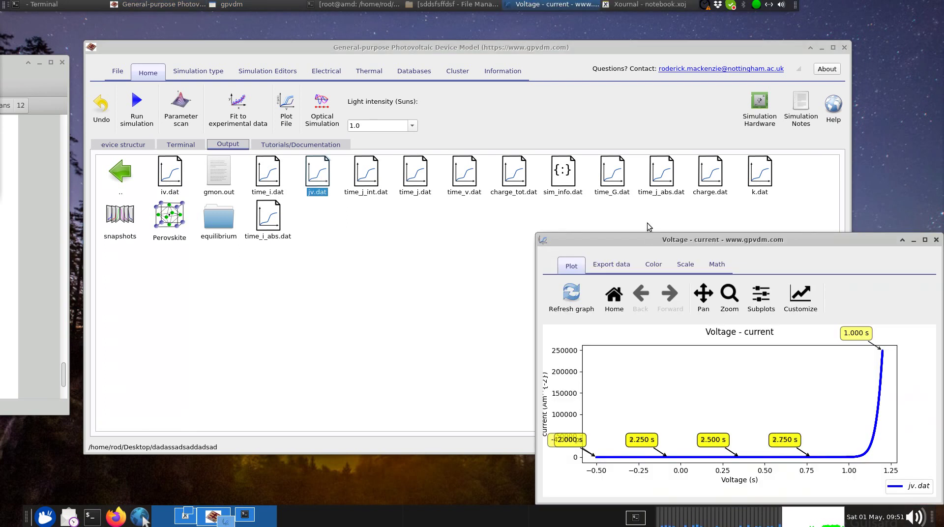
# Step: Maximize the JV plot, zoom in on the current below turn-on to examine the hysteresis between sweeps, and close the plot
pyautogui.doubleClick(652, 238)
pyautogui.click(192, 74)
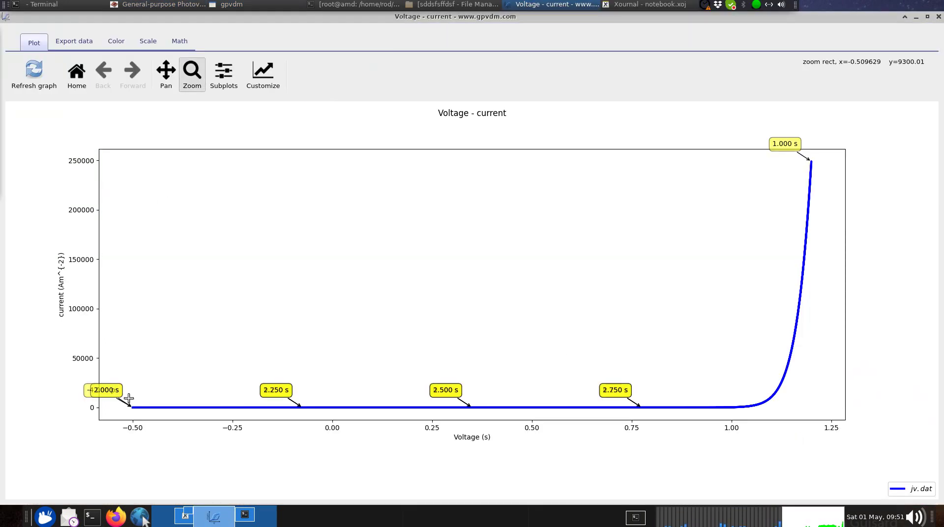
pyautogui.moveTo(127, 397); pyautogui.dragTo(779, 417)
pyautogui.moveTo(103, 281); pyautogui.dragTo(815, 303)
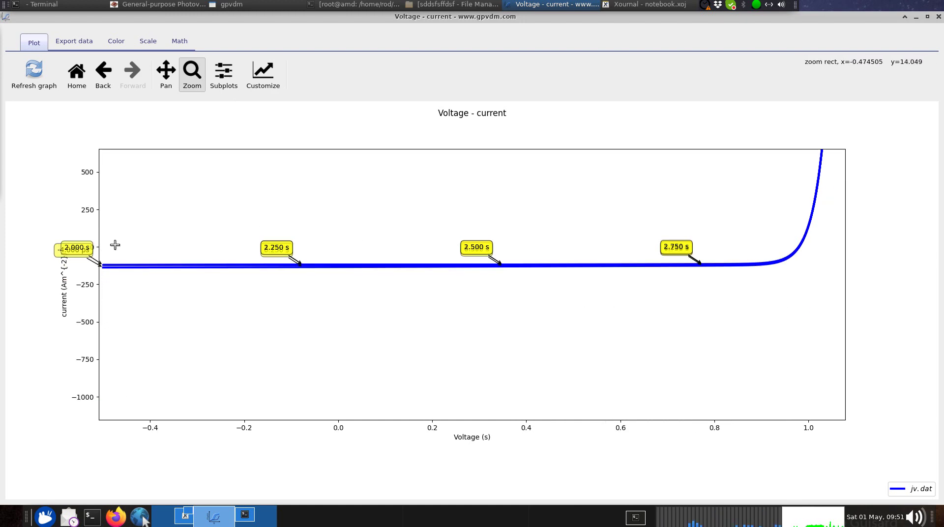
pyautogui.moveTo(100, 230); pyautogui.dragTo(827, 286)
pyautogui.moveTo(102, 214); pyautogui.dragTo(834, 342)
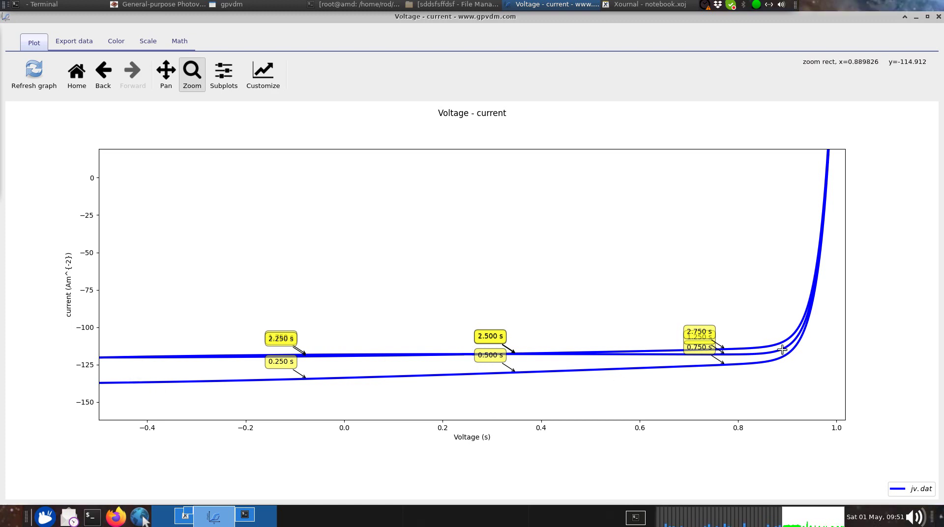
pyautogui.click(938, 16)
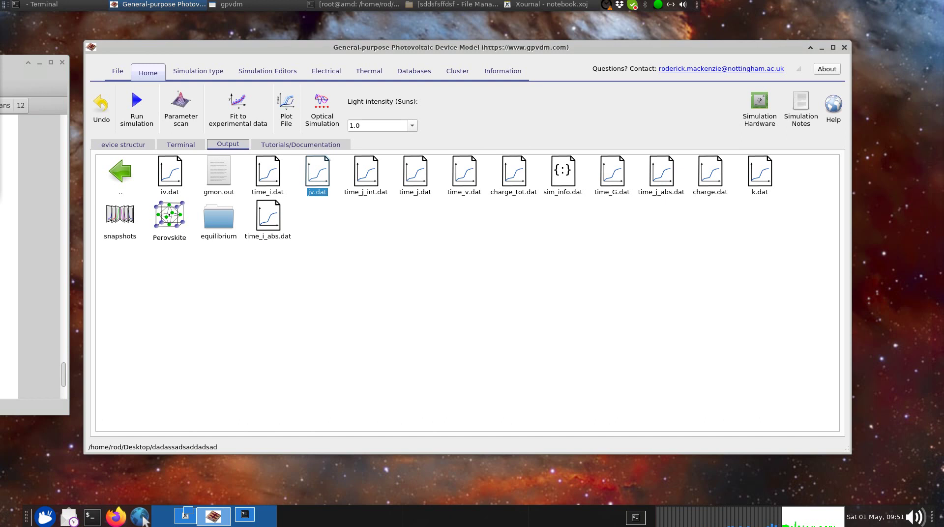
pyautogui.hotkey('alt', 'Tab')
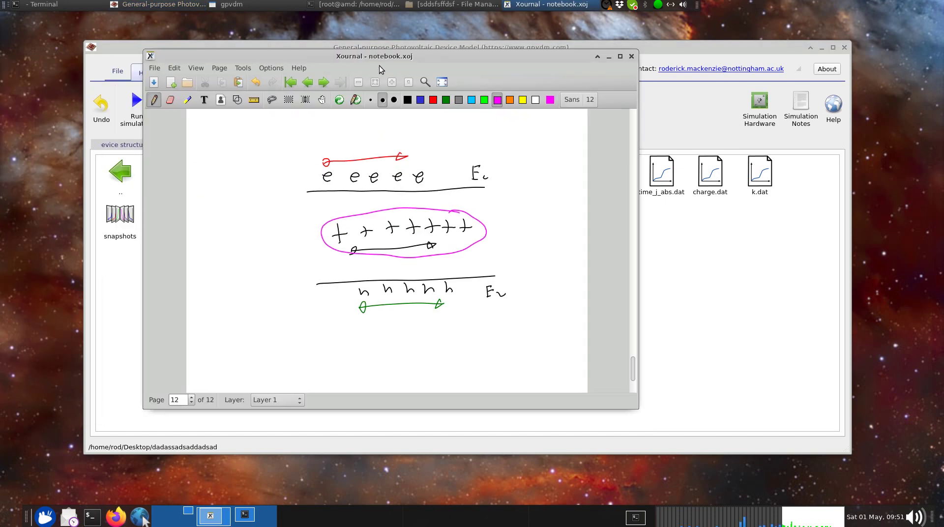
pyautogui.moveTo(379, 66); pyautogui.dragTo(257, 84)
pyautogui.hotkey('alt', 'Tab')
# Step: Open the simulation snapshots, plot the mobile ion density from Nion.dat and advance to snapshot 172
pyautogui.doubleClick(116, 218)
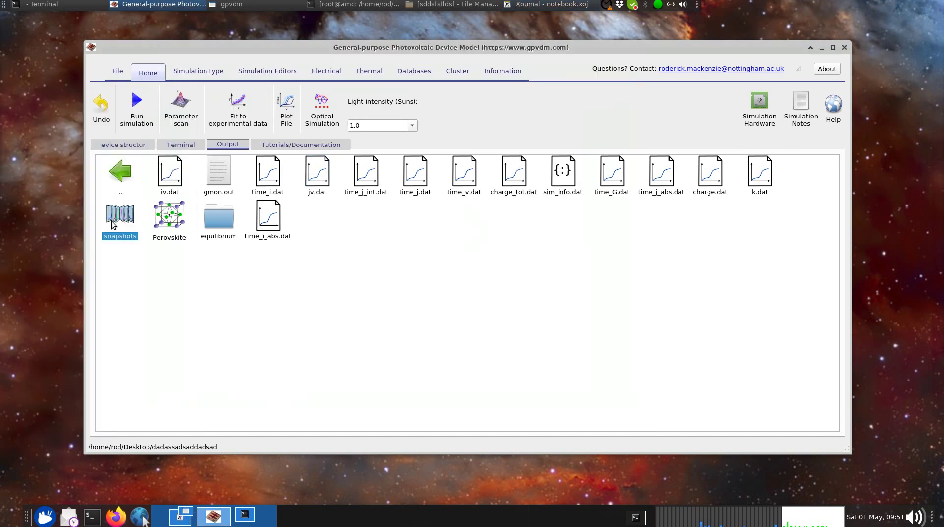
pyautogui.click(297, 359)
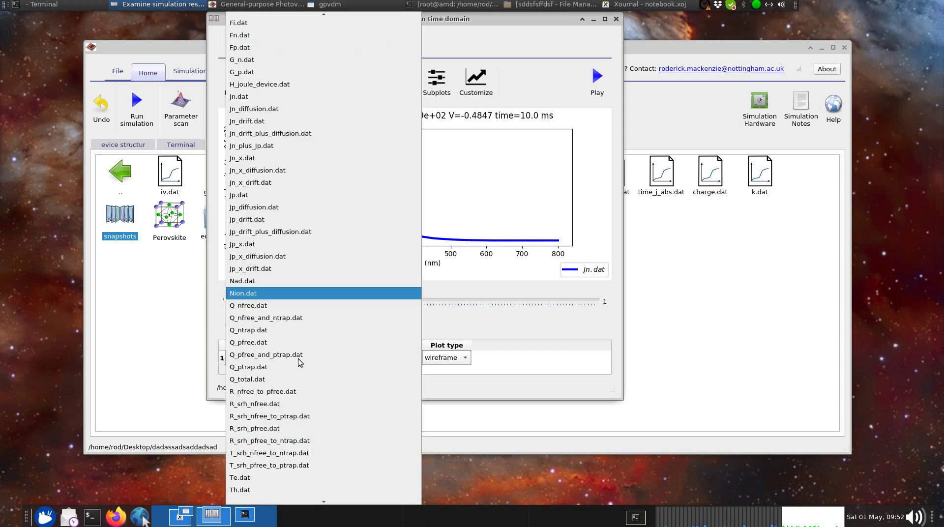
pyautogui.click(274, 293)
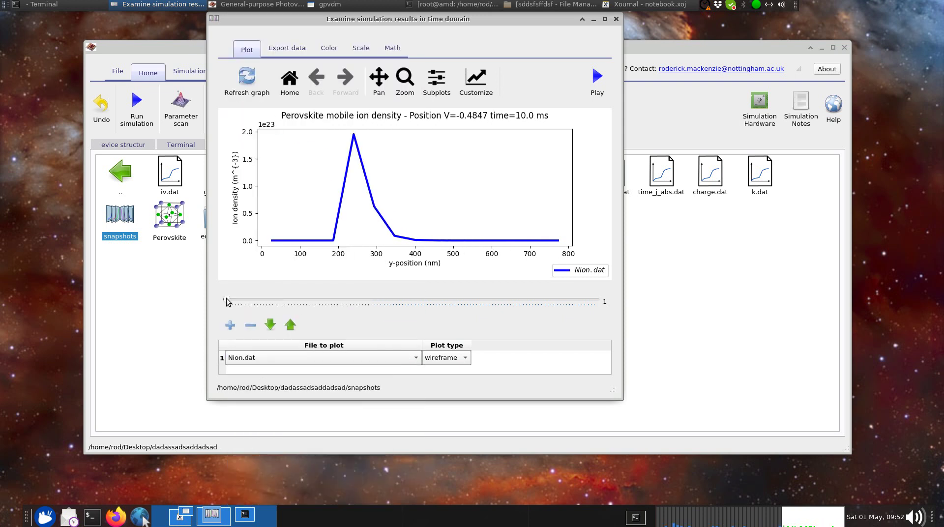
pyautogui.moveTo(227, 301); pyautogui.dragTo(330, 303)
# Step: Show the device structure for comparison with the ion density plot and advance the snapshots to 598
pyautogui.moveTo(423, 19); pyautogui.dragTo(727, 18)
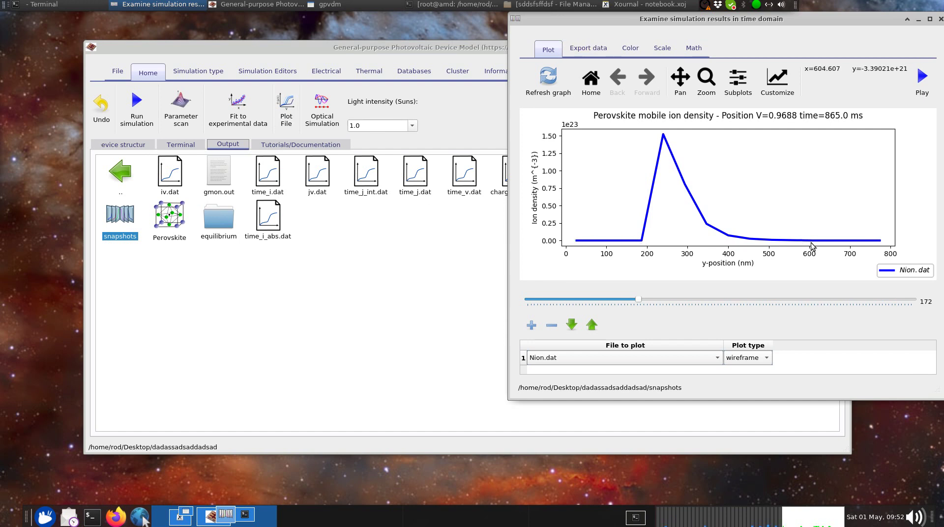
pyautogui.click(138, 146)
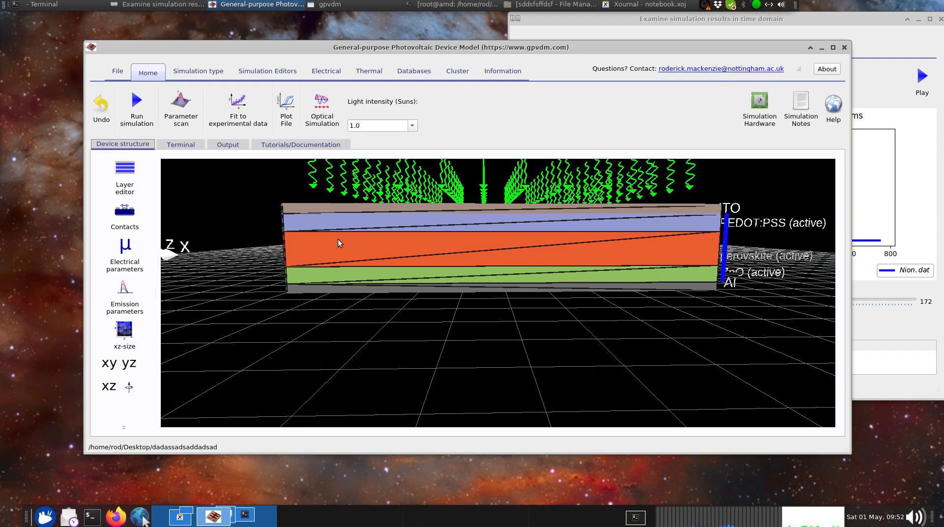
pyautogui.moveTo(613, 19); pyautogui.dragTo(502, 29)
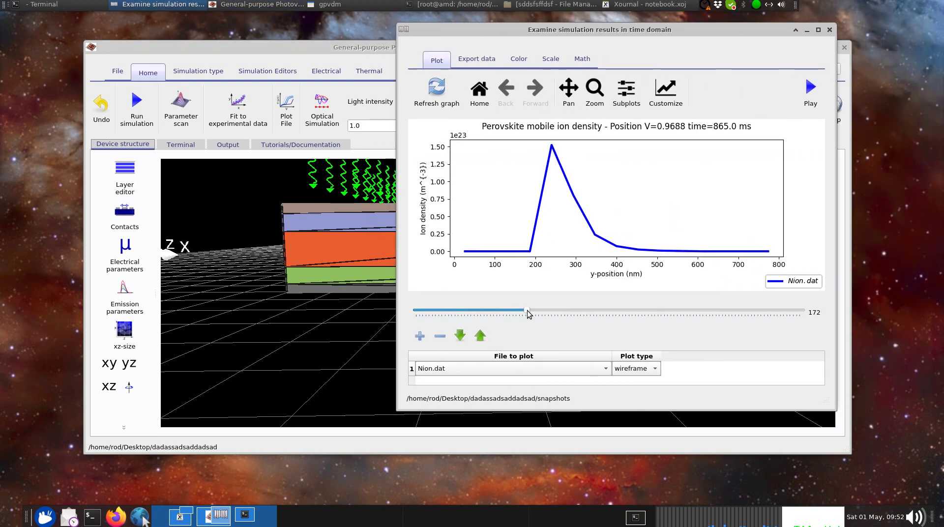
pyautogui.click(557, 313)
pyautogui.moveTo(557, 313); pyautogui.dragTo(842, 315)
pyautogui.moveTo(750, 319); pyautogui.dragTo(832, 308)
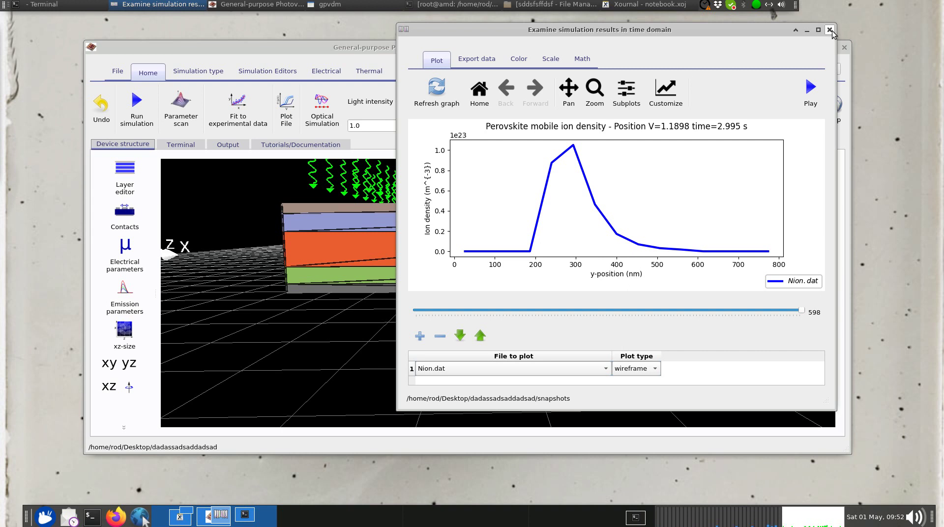
# Step: Plot the potential from phi.dat at snapshot 107 and close the snapshot viewer after examining it
pyautogui.click(575, 369)
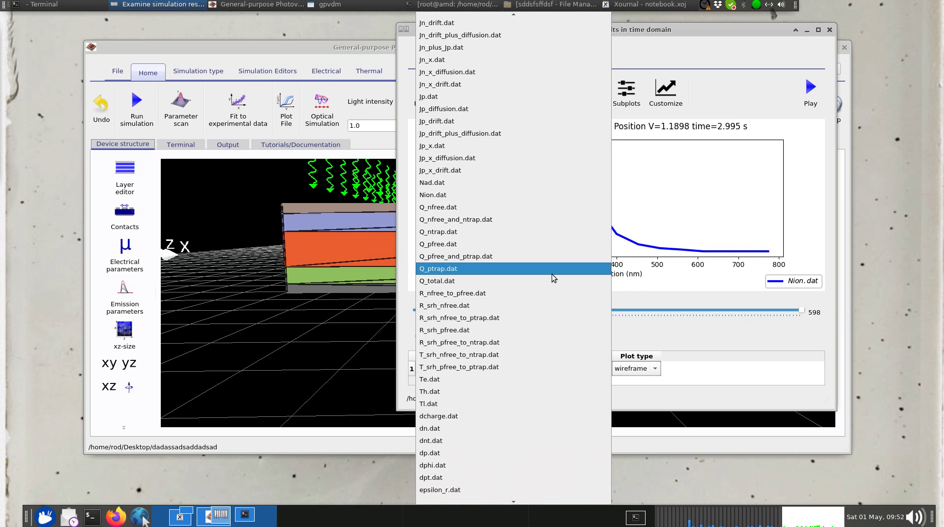
pyautogui.scroll(1, 551, 273)
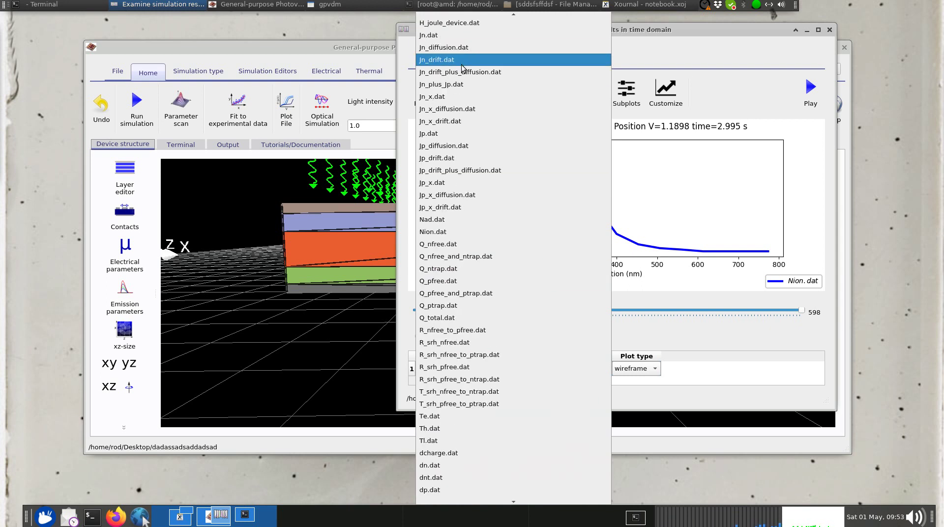
pyautogui.press('pagedown')
pyautogui.press('pageup')
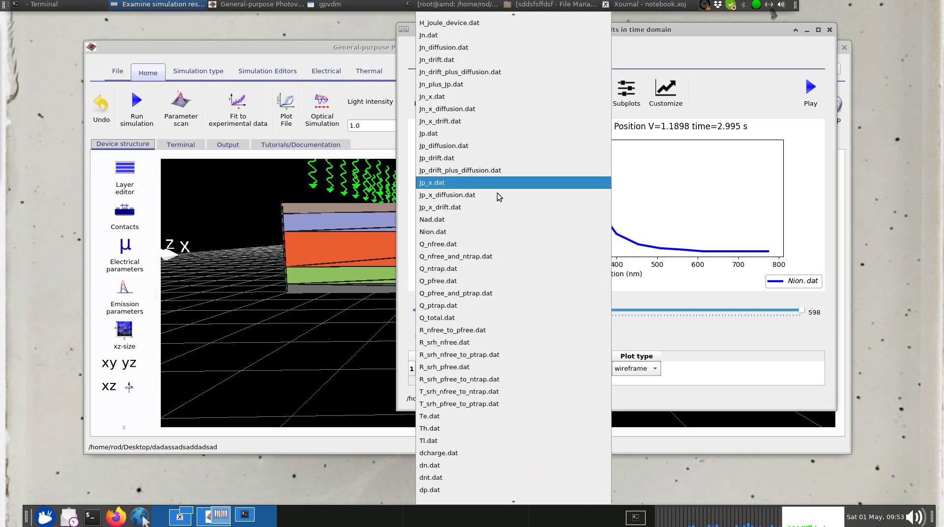
pyautogui.scroll(-4, 497, 192)
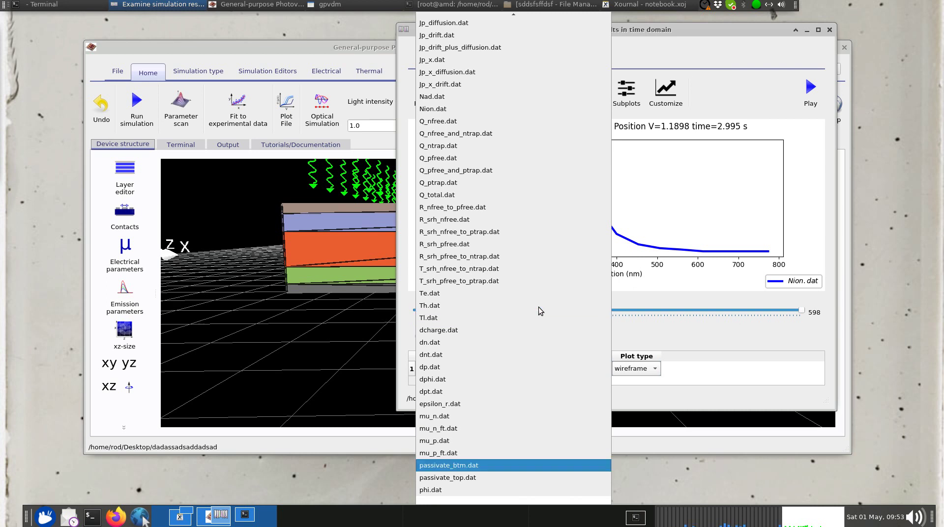
pyautogui.click(513, 490)
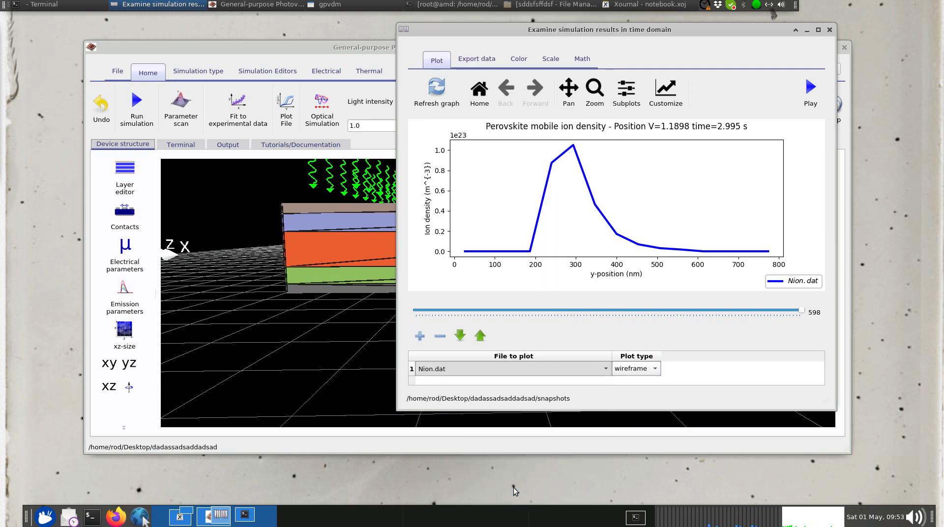
pyautogui.moveTo(802, 311); pyautogui.dragTo(484, 312)
pyautogui.click(477, 368)
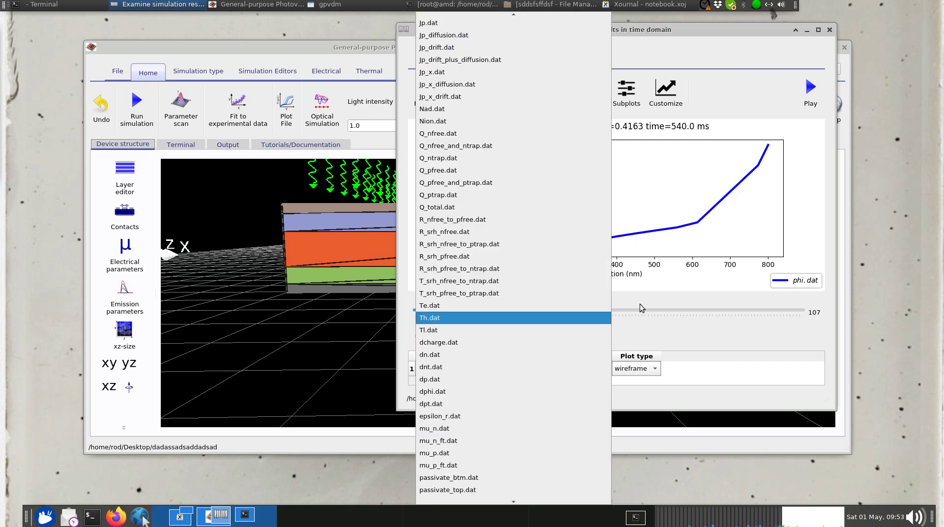
pyautogui.click(714, 244)
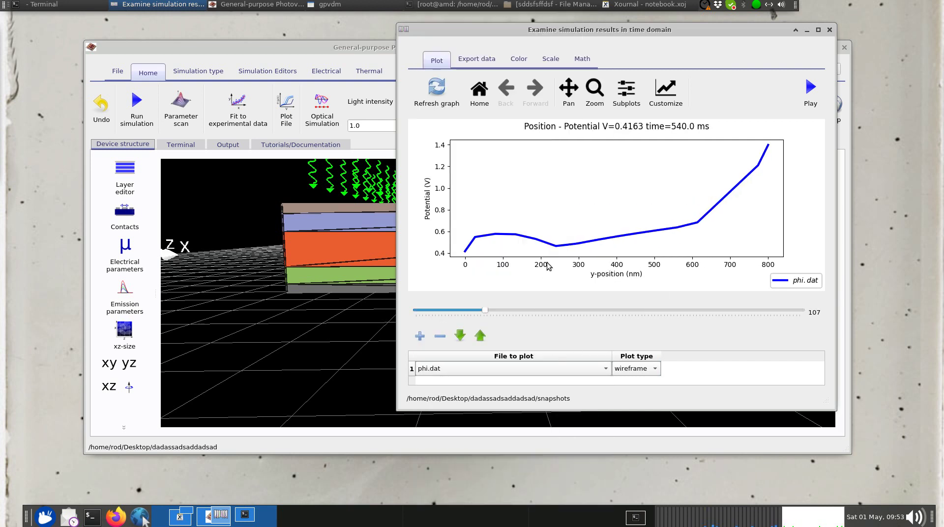
pyautogui.click(830, 30)
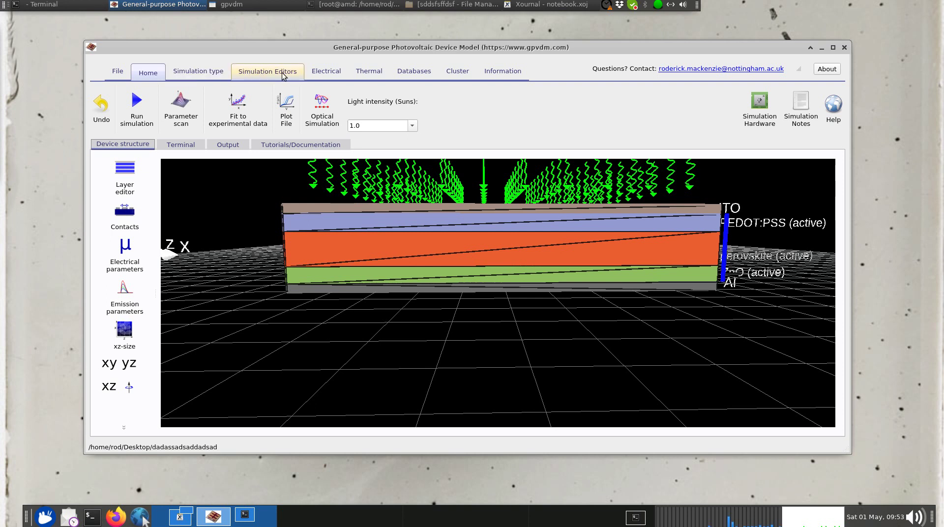
# Step: Open the doping and mobile ion profile editor and briefly check the electrical parameter editor
pyautogui.click(317, 74)
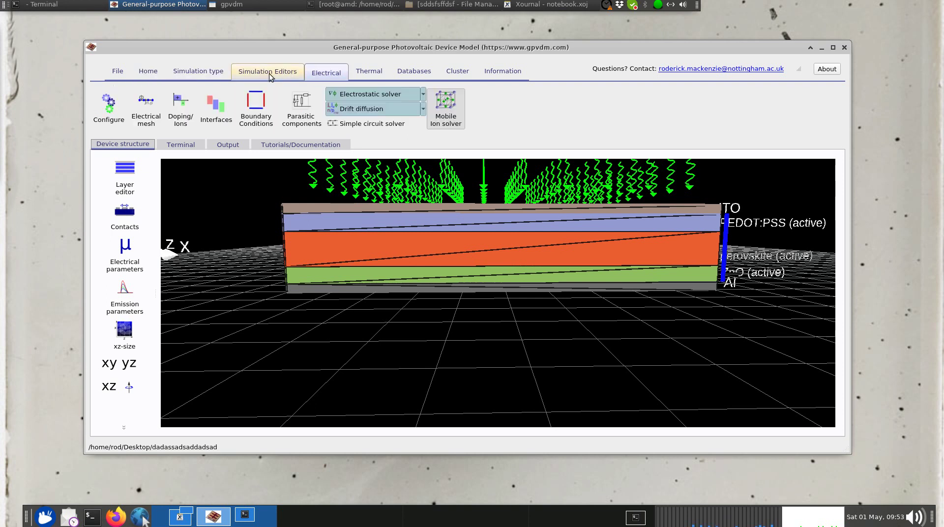
pyautogui.click(187, 114)
pyautogui.moveTo(487, 56); pyautogui.dragTo(287, 45)
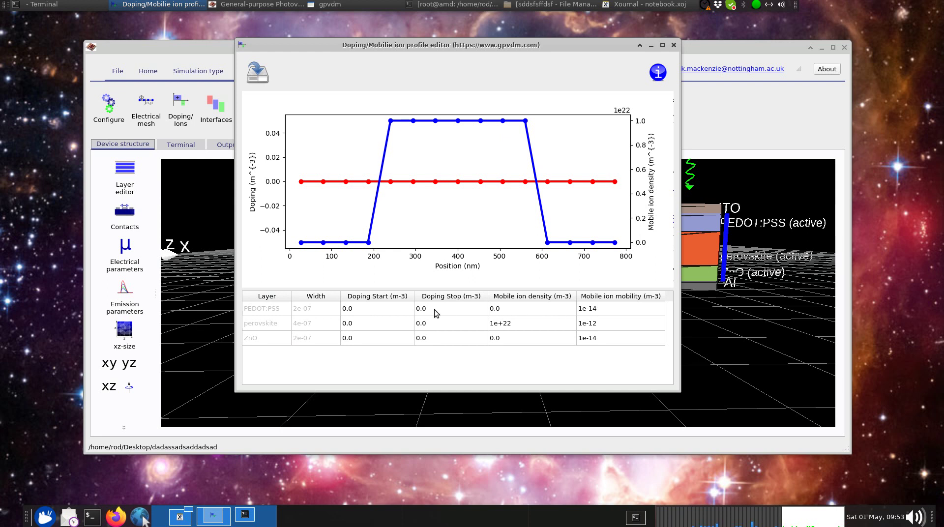
pyautogui.click(359, 309)
pyautogui.moveTo(501, 45); pyautogui.dragTo(672, 30)
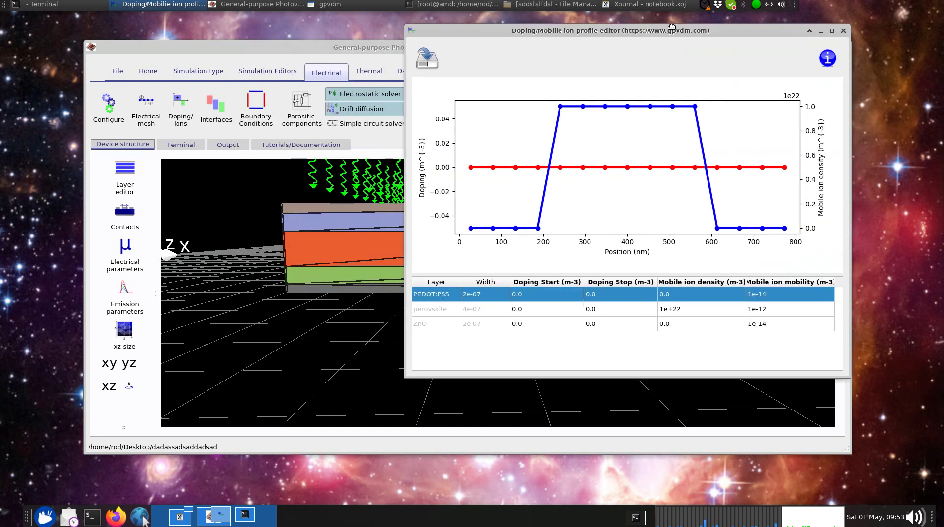
pyautogui.click(125, 251)
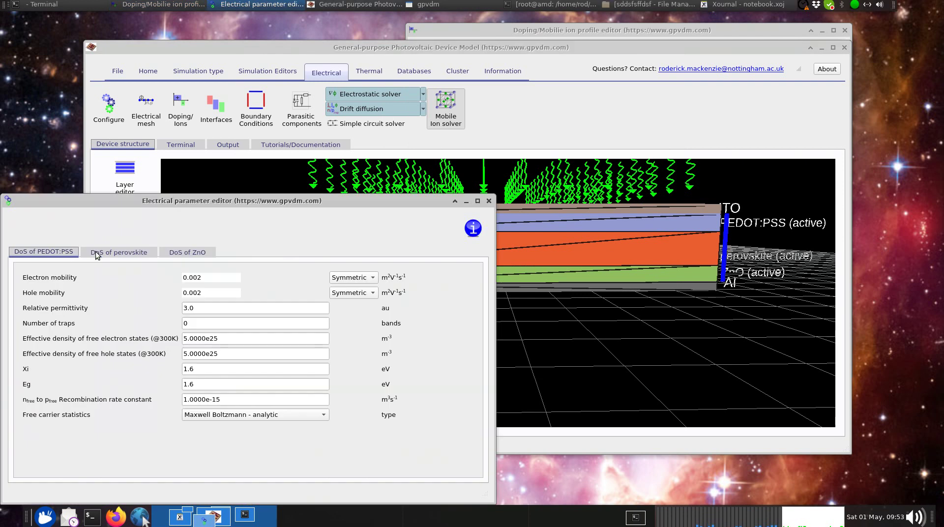
pyautogui.click(489, 200)
# Step: Edit the perovskite layer's mobile ion mobility and close the doping and mobile ion profile editor
pyautogui.click(527, 29)
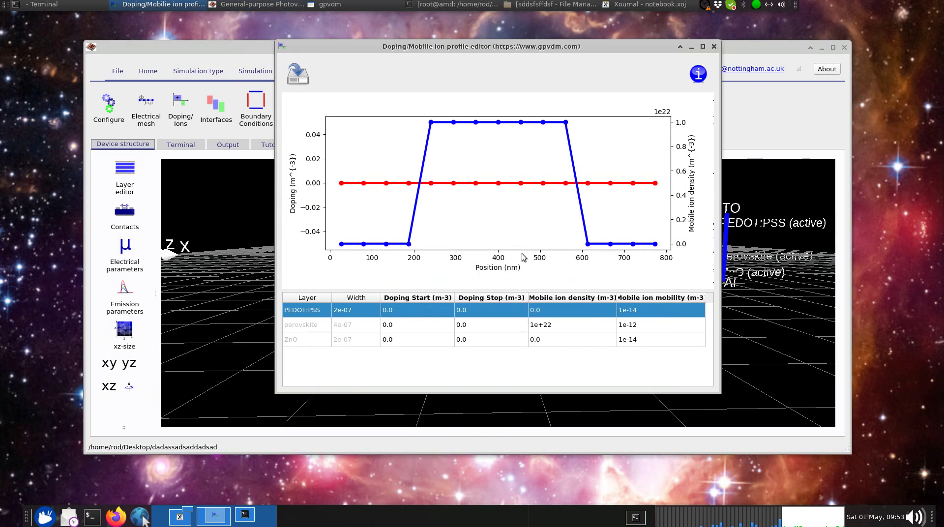
pyautogui.click(560, 330)
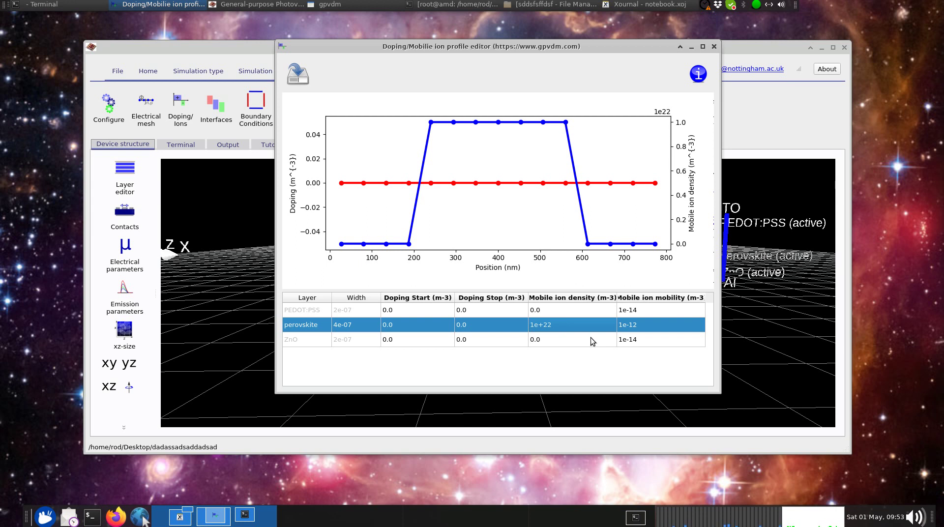
pyautogui.doubleClick(671, 329)
pyautogui.click(713, 46)
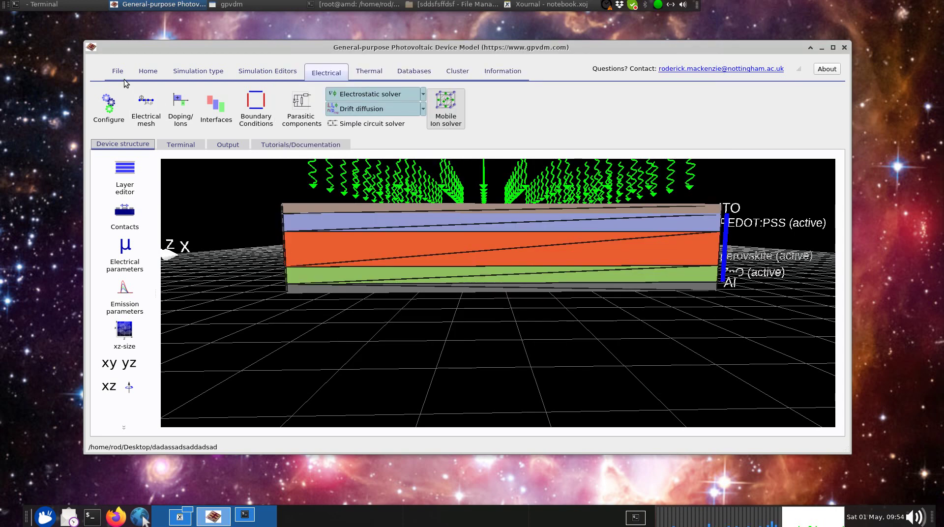
# Step: Rerun the simulation and open the new jv.dat plot from the output files
pyautogui.click(147, 72)
pyautogui.click(145, 107)
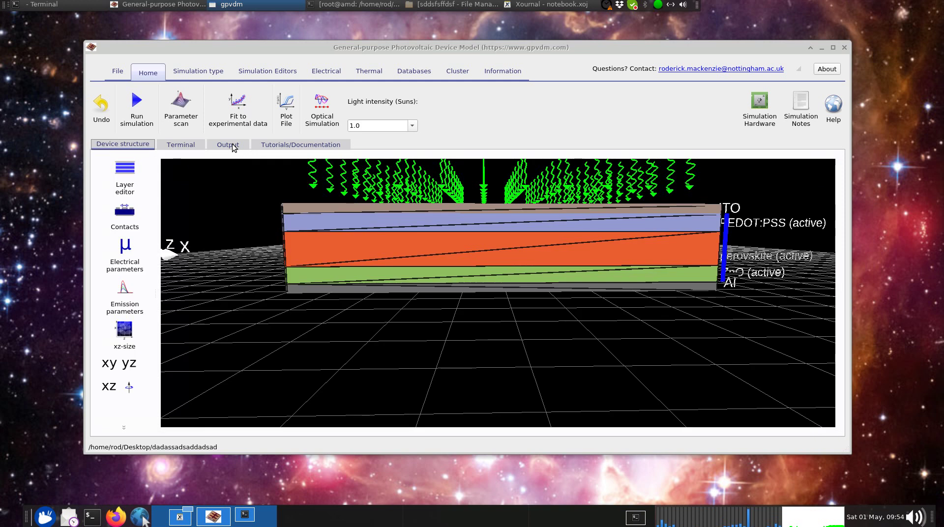
pyautogui.click(229, 145)
pyautogui.doubleClick(311, 174)
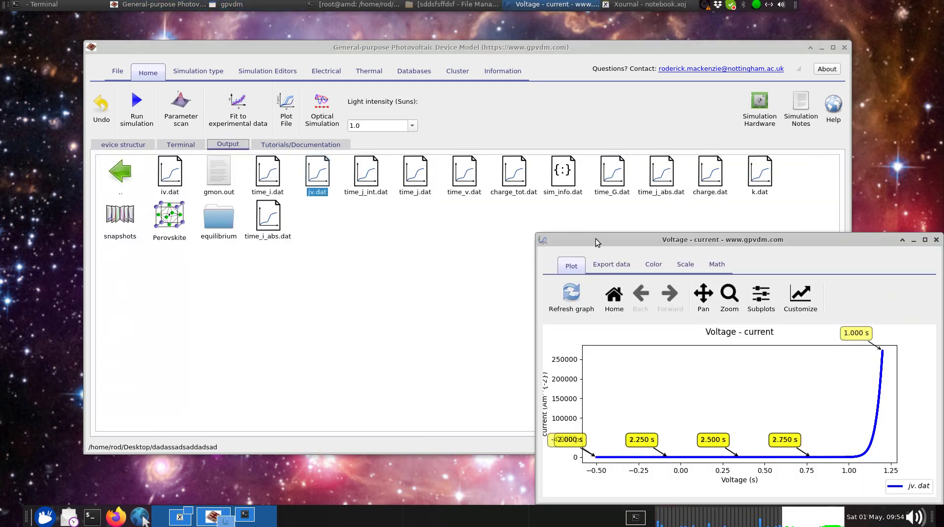
# Step: Zoom repeatedly into the new JV curve below turn-on to examine the remaining hysteresis between sweeps
pyautogui.moveTo(594, 240); pyautogui.dragTo(217, 99)
pyautogui.click(352, 156)
pyautogui.moveTo(219, 309); pyautogui.dragTo(529, 321)
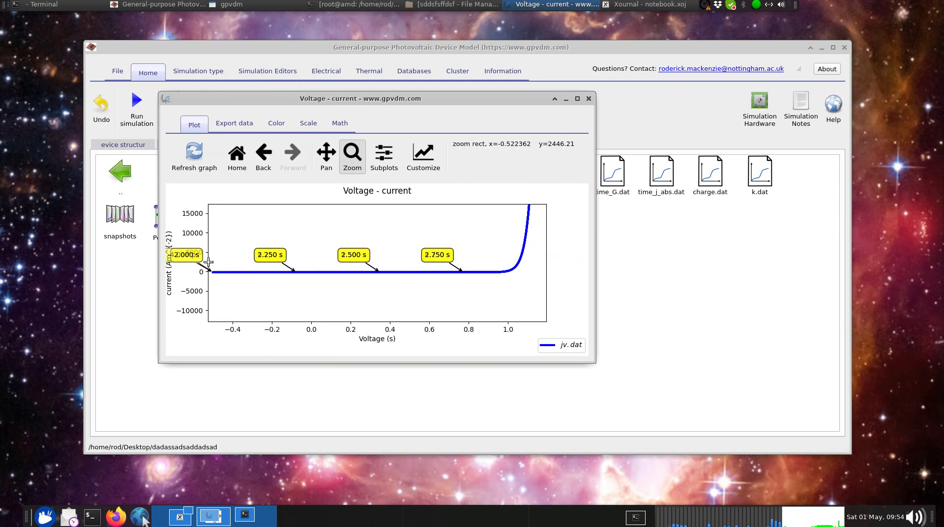
pyautogui.moveTo(209, 266); pyautogui.dragTo(529, 282)
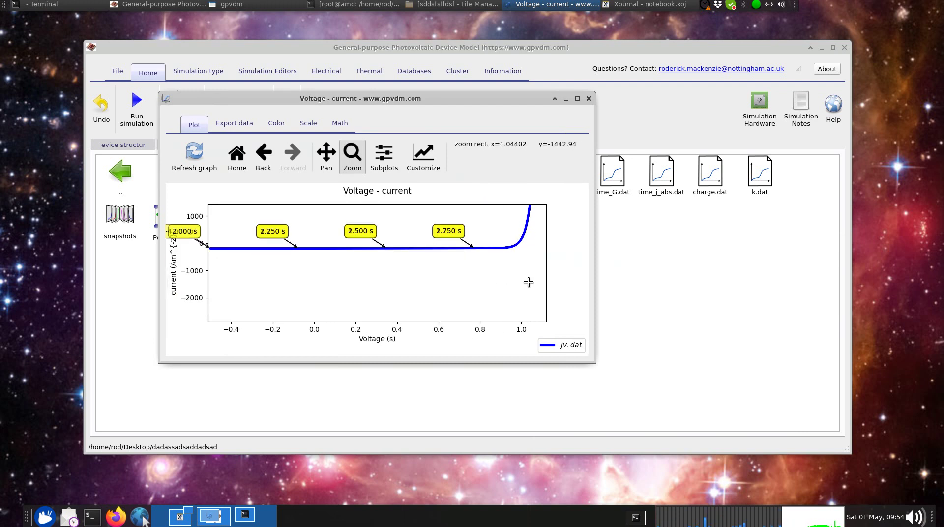
pyautogui.moveTo(206, 240); pyautogui.dragTo(536, 257)
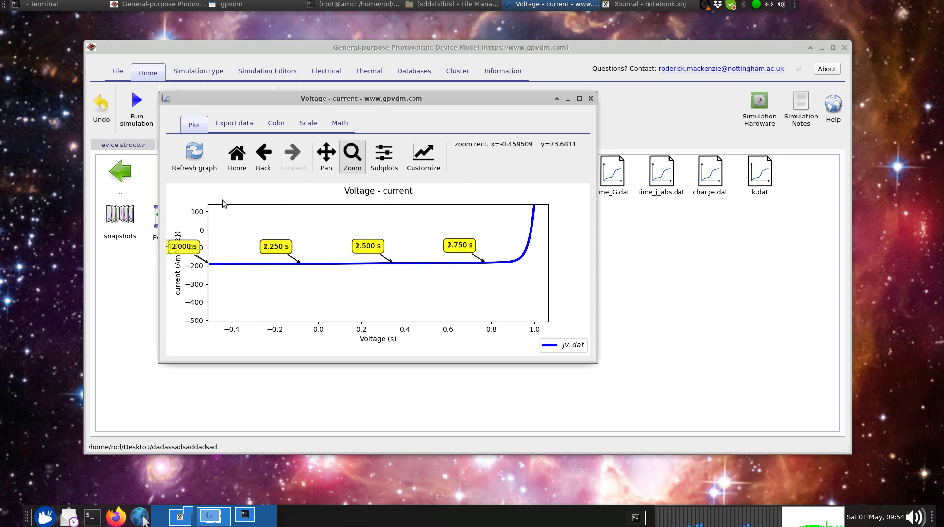
pyautogui.moveTo(265, 98); pyautogui.dragTo(292, 79)
pyautogui.moveTo(235, 205); pyautogui.dragTo(567, 255)
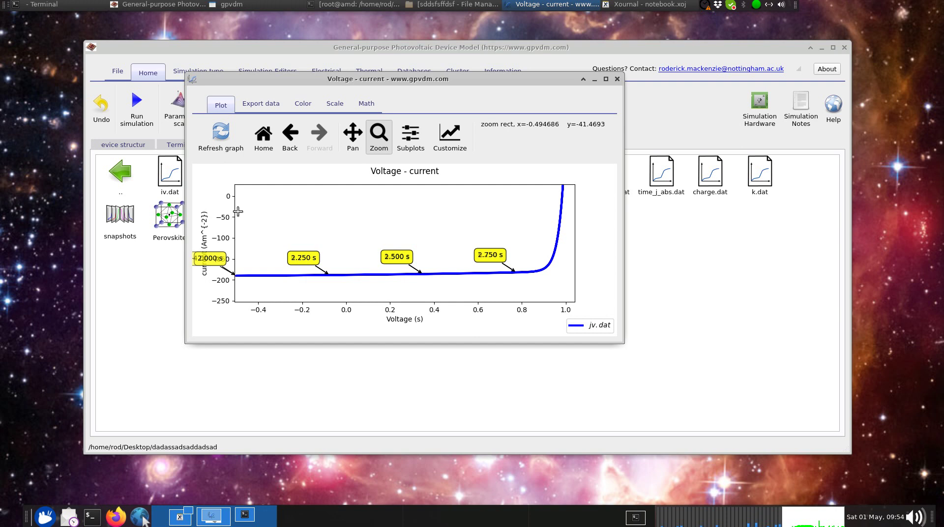
pyautogui.moveTo(237, 192); pyautogui.dragTo(570, 277)
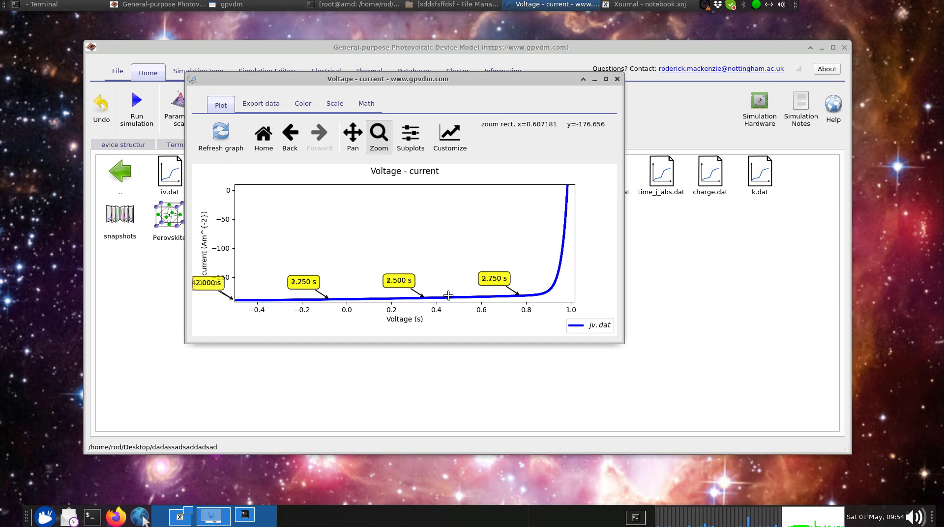
pyautogui.moveTo(236, 292); pyautogui.dragTo(528, 300)
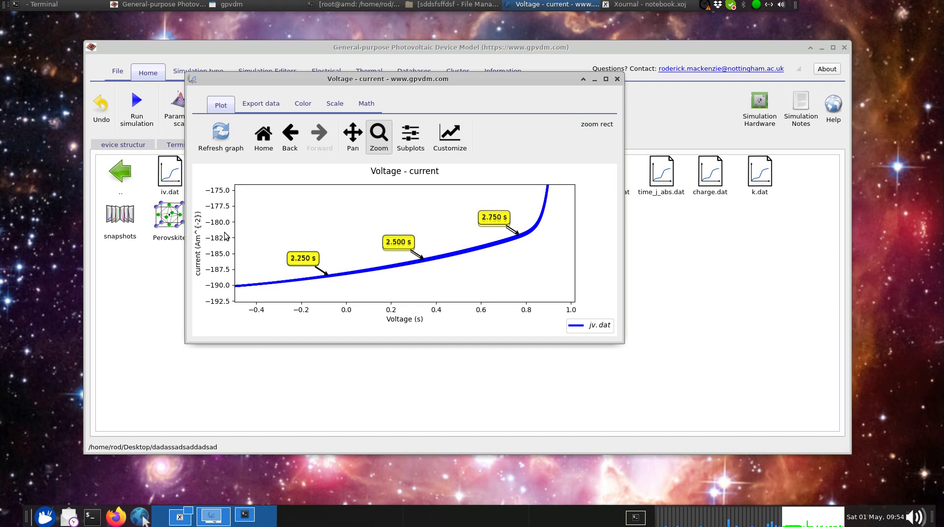
# Step: Close the JV plot and open sim_info.dat to check the power conversion efficiency, then close the simulation information
pyautogui.click(617, 80)
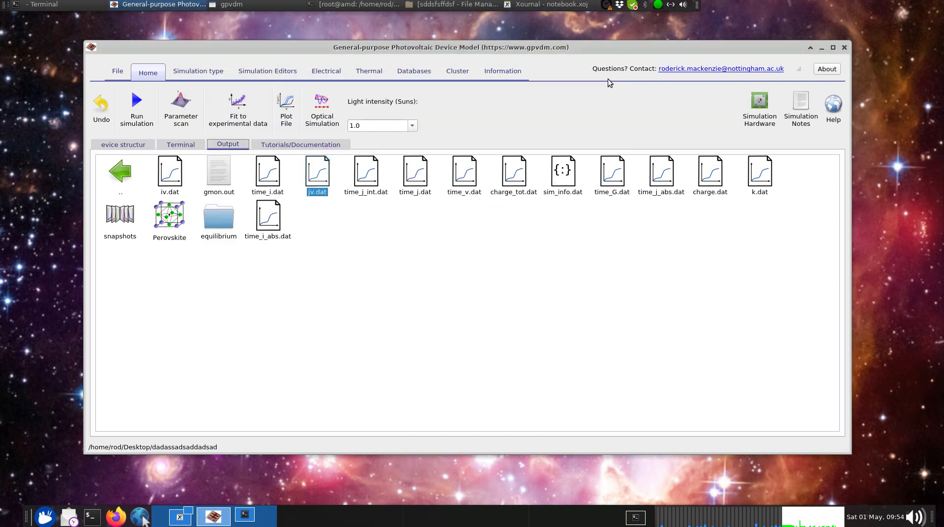
pyautogui.doubleClick(566, 181)
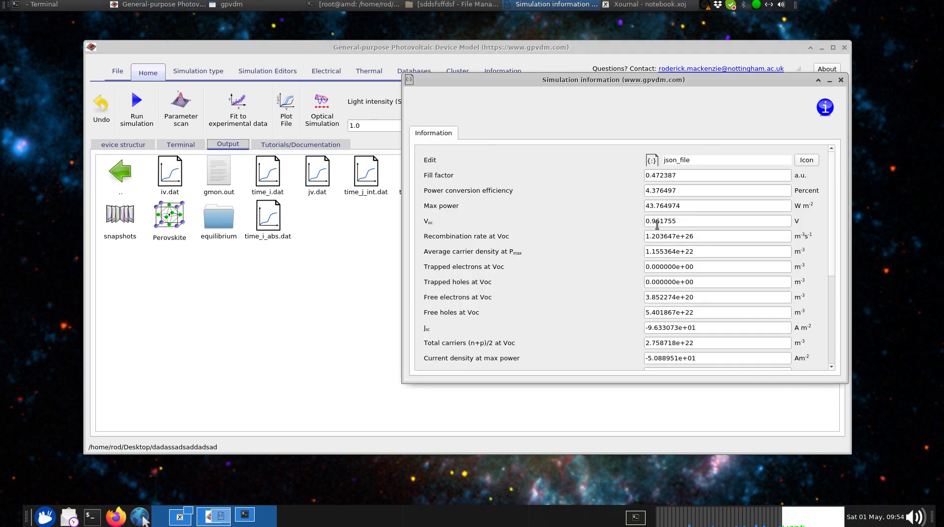
pyautogui.doubleClick(723, 191)
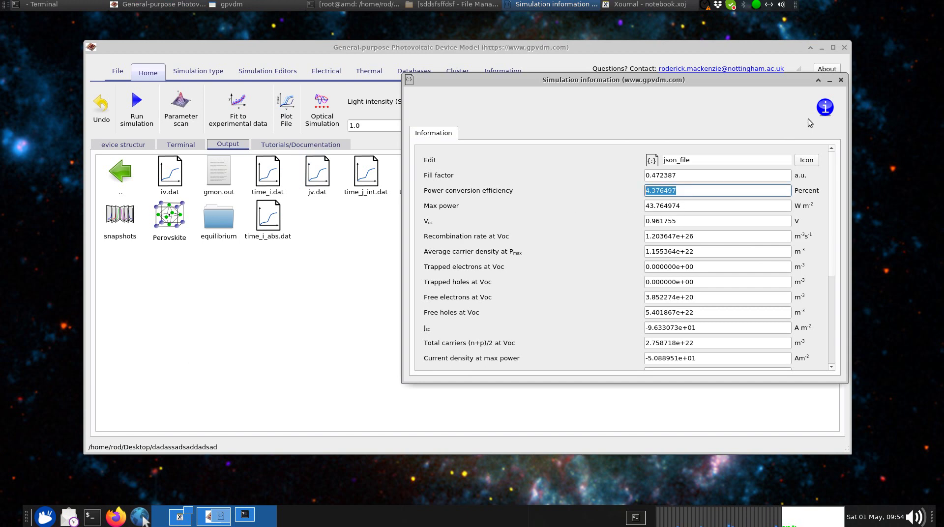
pyautogui.click(841, 80)
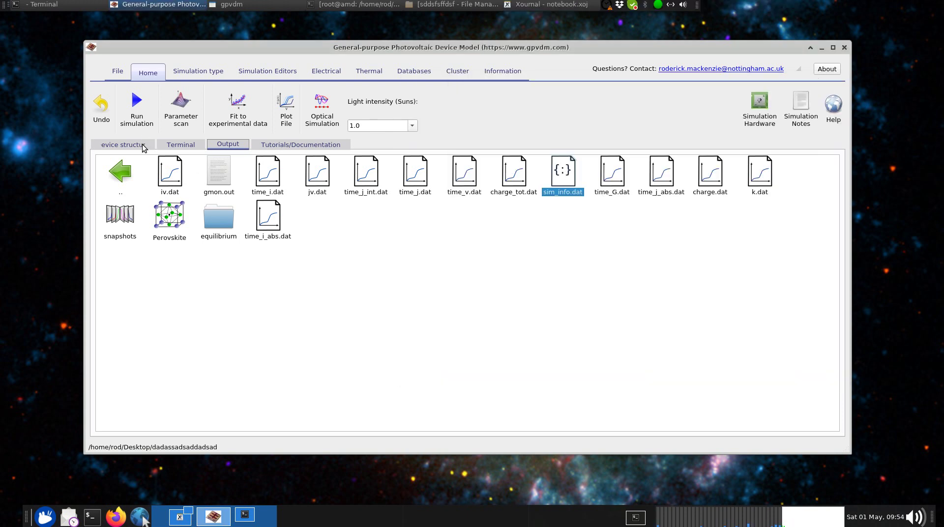
# Step: Switch to the Xournal notebook and draw a rising black potential line labelled φ below the hole band of the ion sketch
pyautogui.click(338, 72)
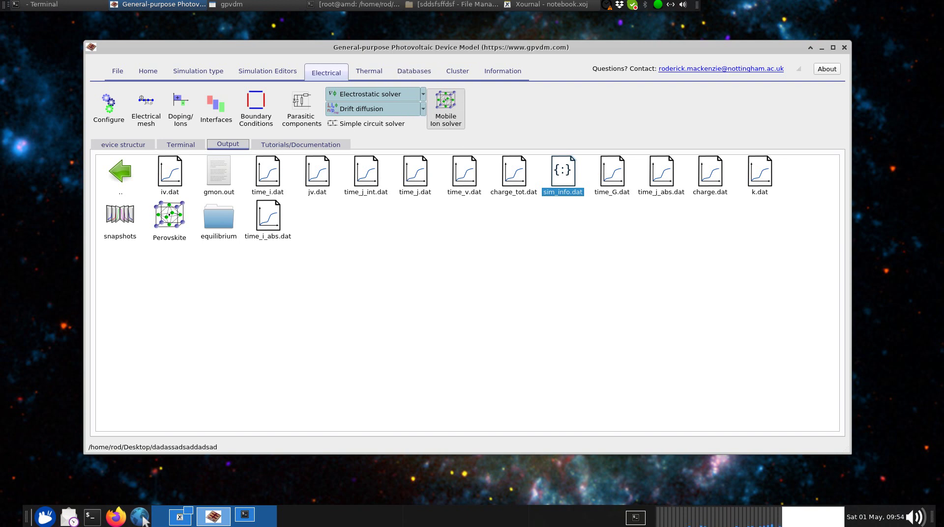
pyautogui.hotkey('alt', 'Tab')
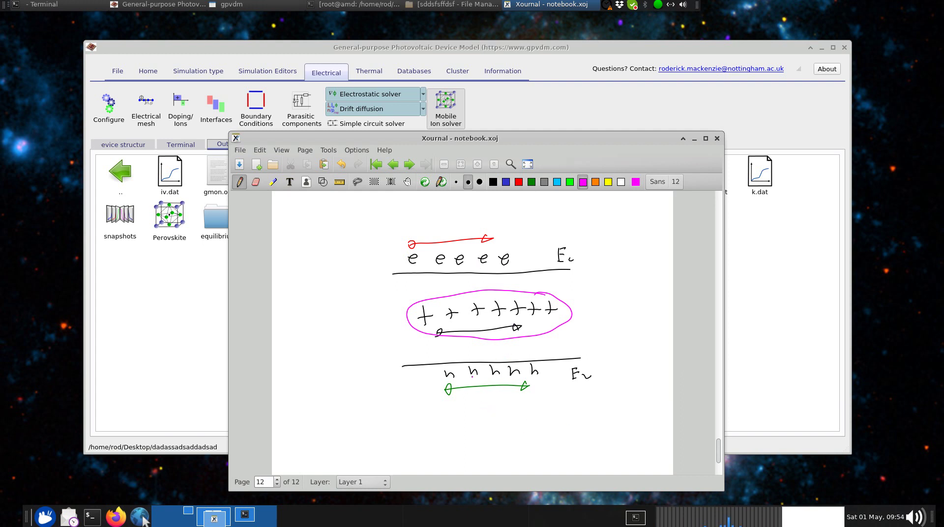
pyautogui.click(490, 184)
pyautogui.scroll(1, 571, 279)
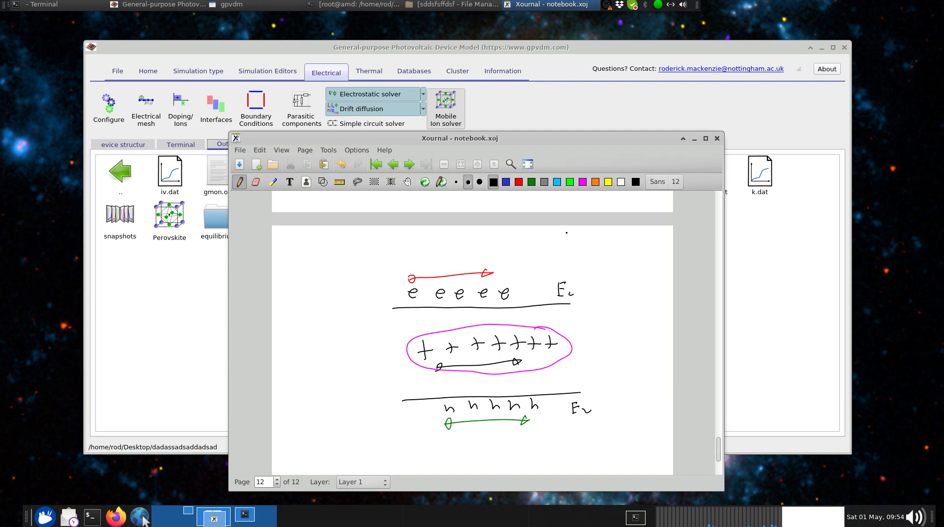
pyautogui.scroll(-2, 632, 283)
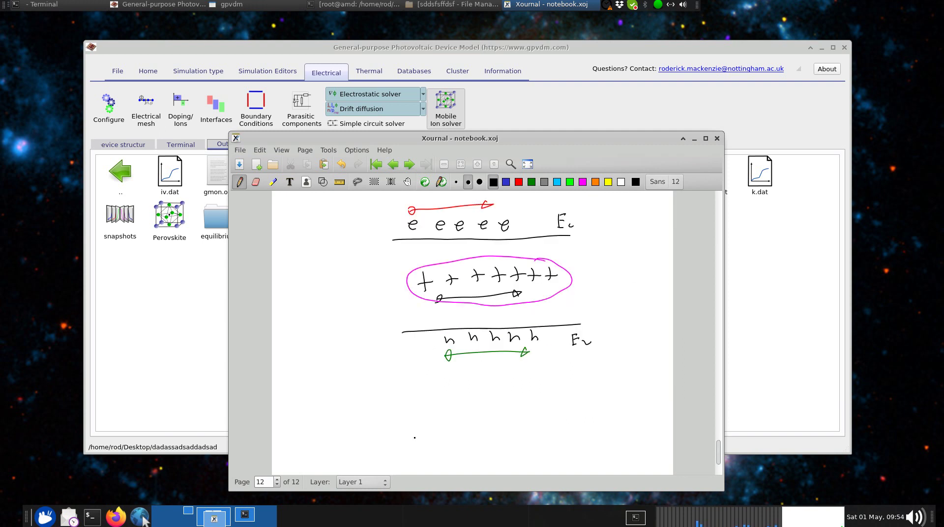
pyautogui.moveTo(413, 440)
pyautogui.mouseDown()
pyautogui.moveTo(580, 367)
pyautogui.moveTo(571, 395)
pyautogui.mouseUp()
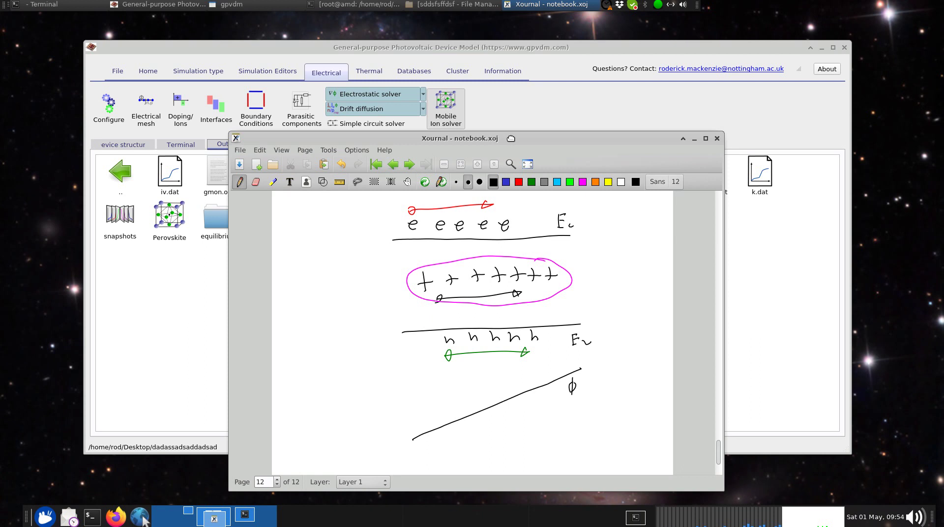
# Step: Add green ticks beside the electrons, holes and potential line in the sketch, and move the notebook window aside
pyautogui.click(531, 182)
pyautogui.moveTo(517, 225); pyautogui.dragTo(539, 200)
pyautogui.moveTo(546, 336); pyautogui.dragTo(563, 327)
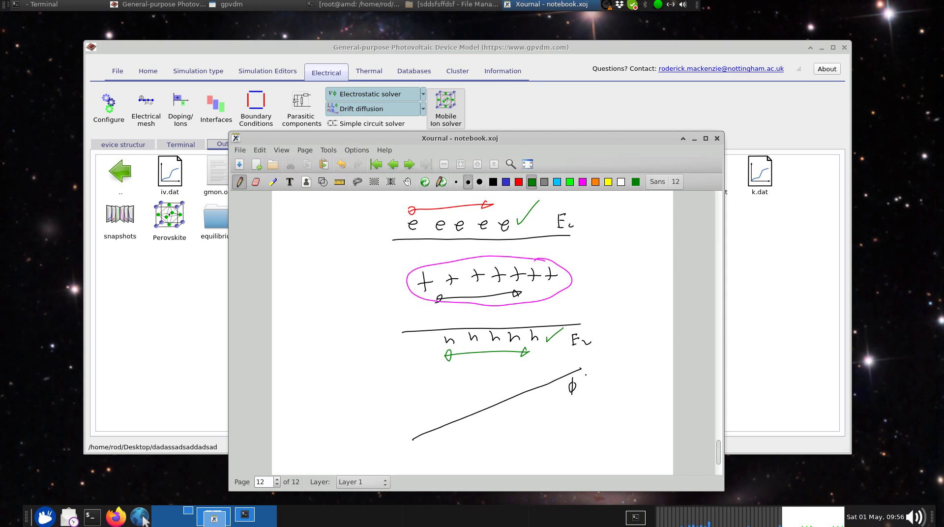
pyautogui.moveTo(586, 373); pyautogui.dragTo(601, 364)
pyautogui.moveTo(653, 138); pyautogui.dragTo(5, 102)
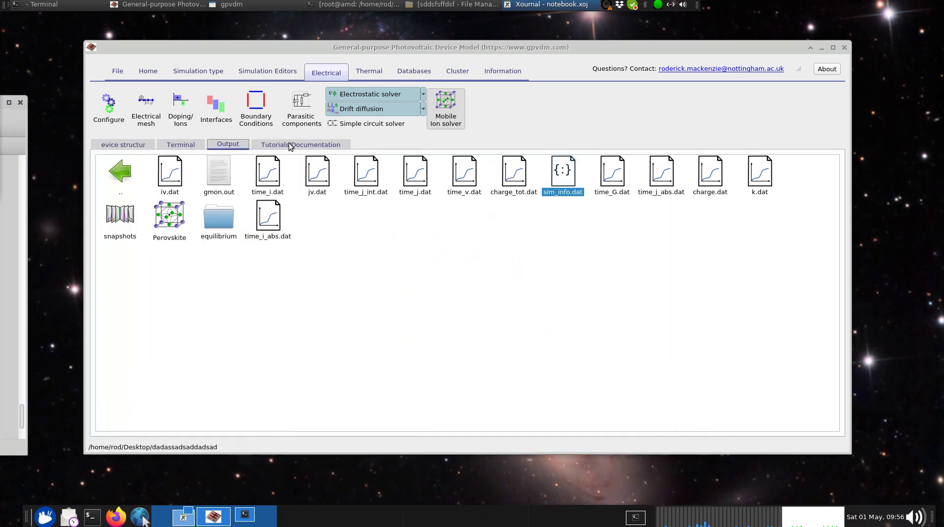
# Step: Disable the mobile ion solver in gpvdm and cross out the mobile ions in green in the Xournal sketch
pyautogui.click(441, 106)
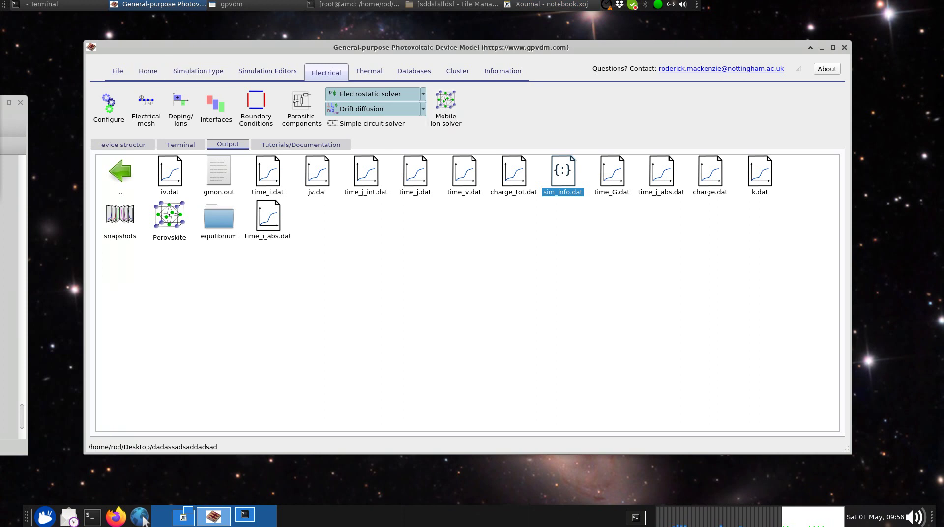
pyautogui.hotkey('alt', 'Tab')
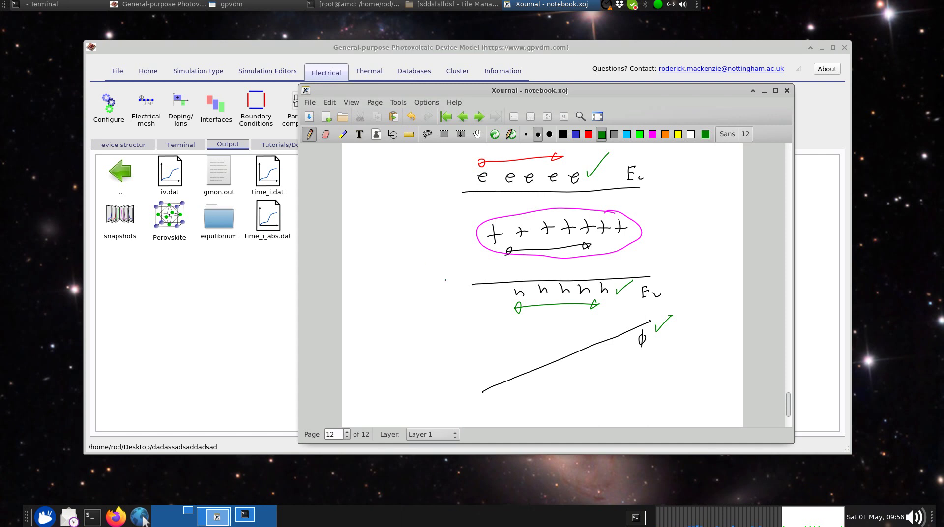
pyautogui.moveTo(505, 259); pyautogui.dragTo(572, 228)
pyautogui.moveTo(521, 201); pyautogui.dragTo(586, 253)
pyautogui.hotkey('alt', 'Tab')
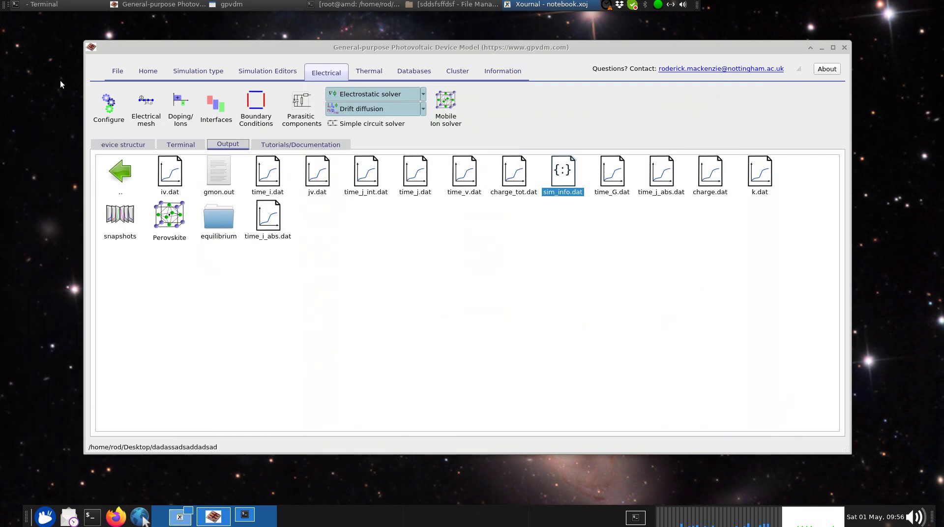
# Step: Rerun the simulation without mobile ions and open the resulting jv.dat plot from the output files
pyautogui.click(148, 71)
pyautogui.click(199, 72)
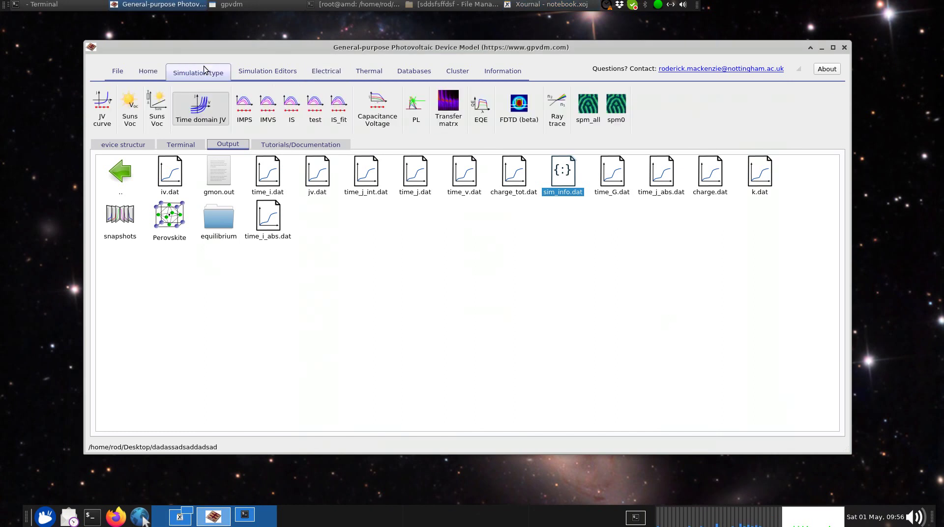
pyautogui.click(147, 72)
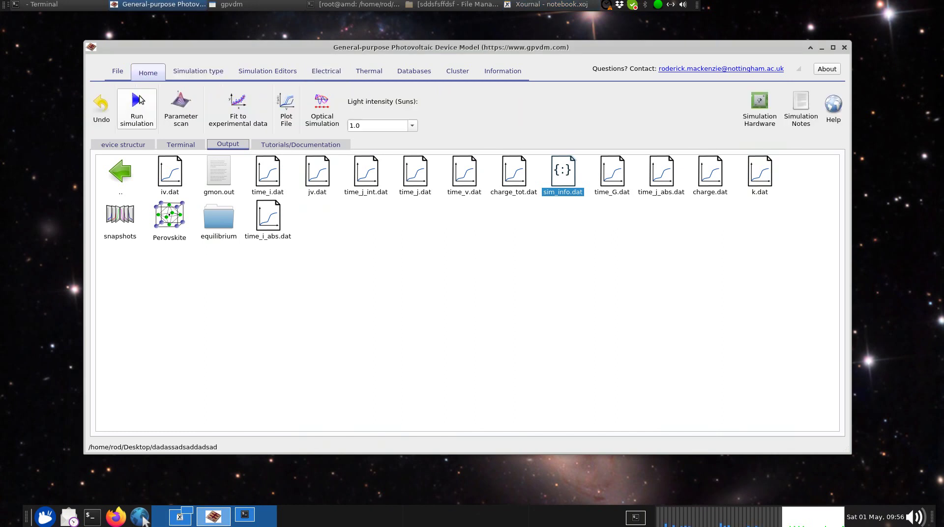
pyautogui.click(187, 74)
pyautogui.click(148, 72)
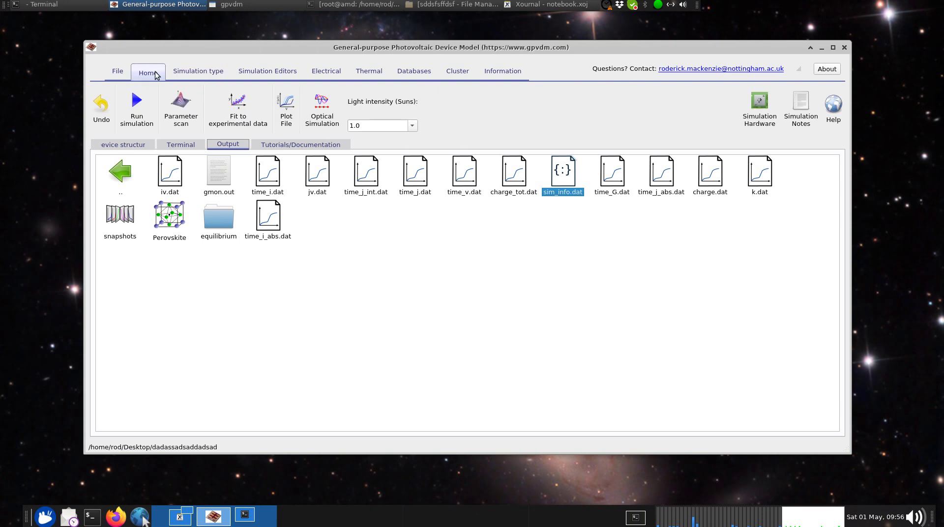
pyautogui.click(146, 109)
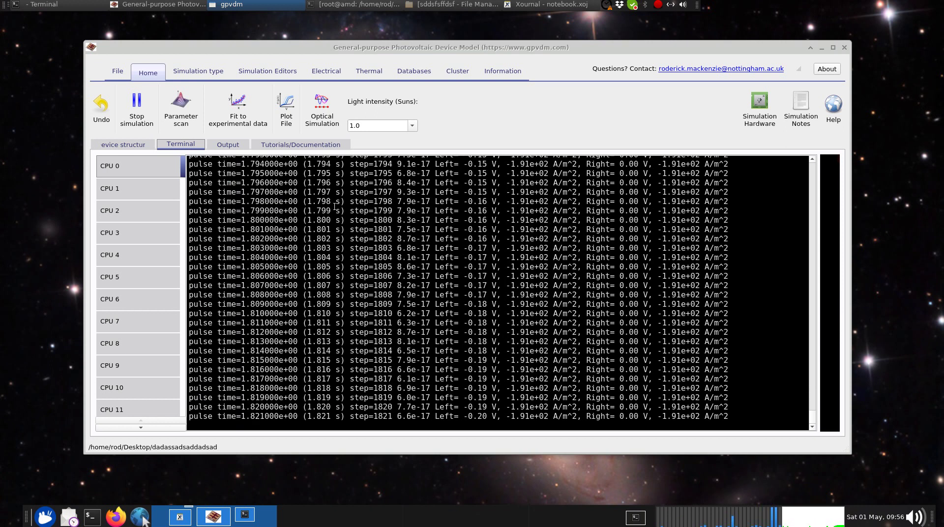
pyautogui.click(233, 149)
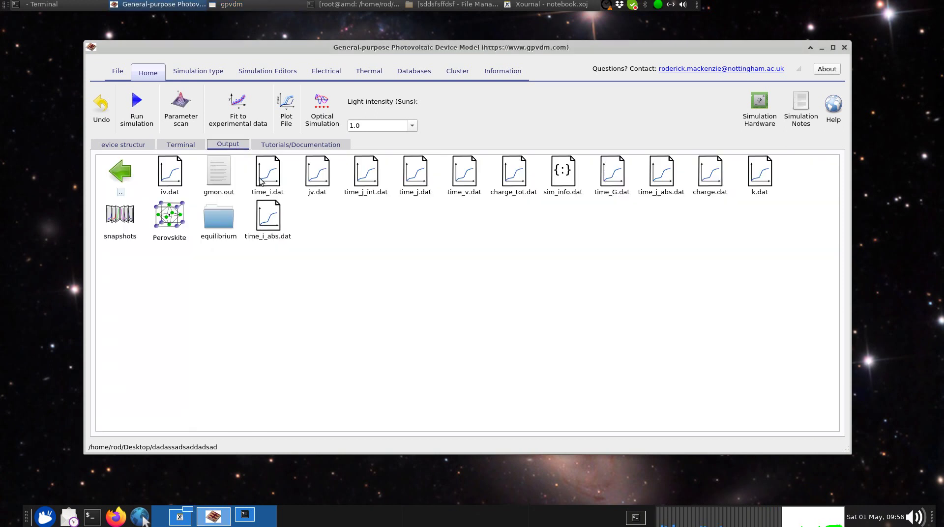
pyautogui.doubleClick(318, 176)
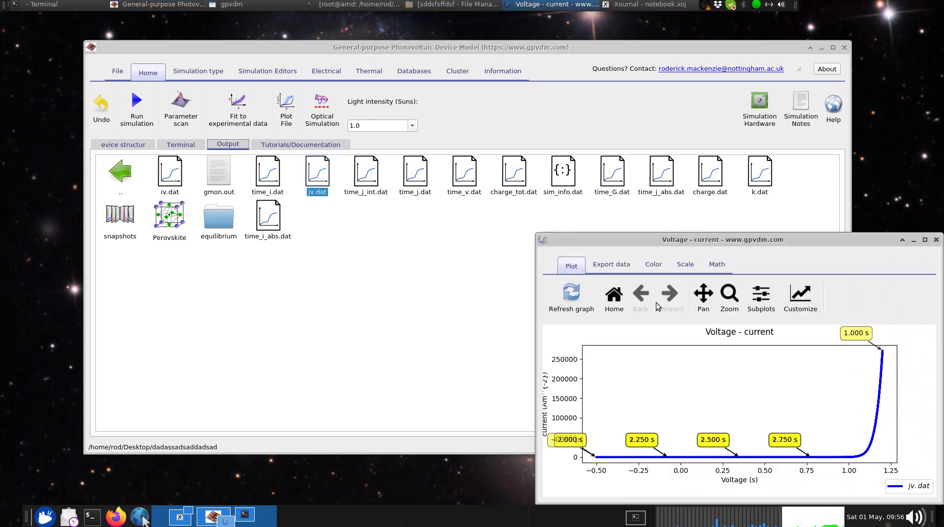
# Step: Maximise the JV plot and zoom repeatedly into the flat region below turn-on to check for hysteresis between sweeps
pyautogui.moveTo(655, 243); pyautogui.dragTo(396, 141)
pyautogui.click(470, 195)
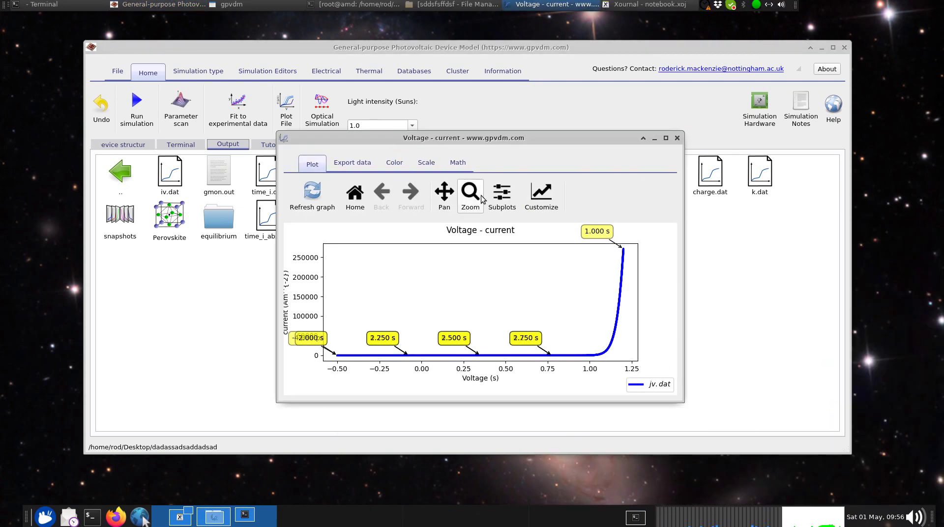
pyautogui.moveTo(337, 348); pyautogui.dragTo(666, 360)
pyautogui.moveTo(327, 311); pyautogui.dragTo(647, 329)
pyautogui.moveTo(326, 288); pyautogui.dragTo(674, 307)
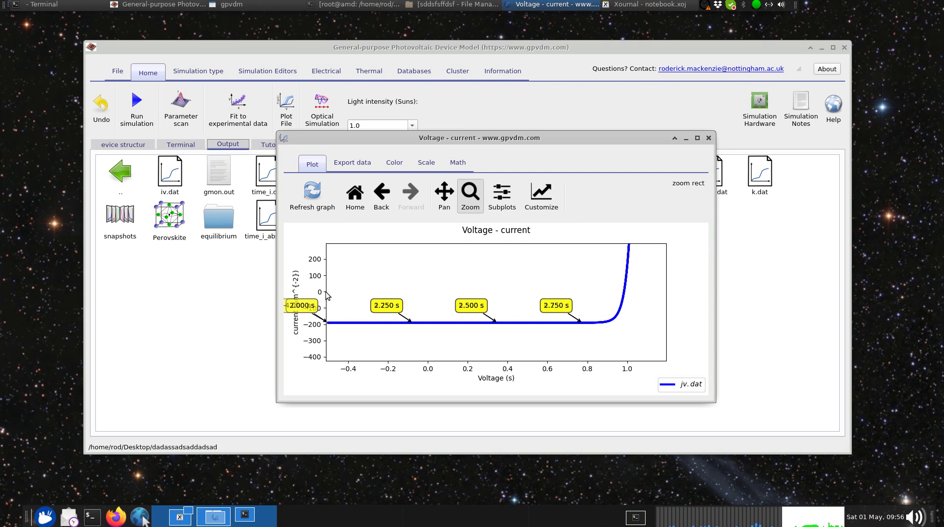
pyautogui.moveTo(327, 284); pyautogui.dragTo(656, 334)
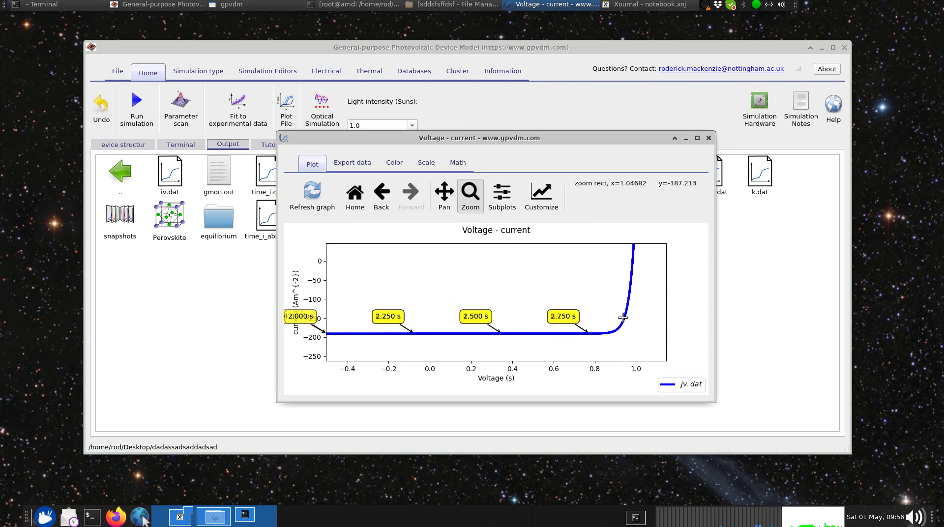
pyautogui.doubleClick(488, 140)
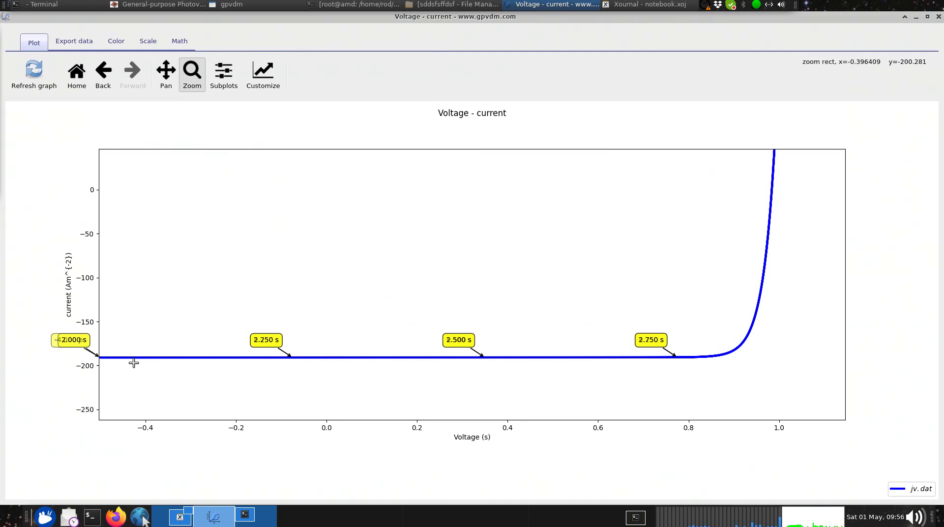
pyautogui.moveTo(101, 352); pyautogui.dragTo(756, 371)
pyautogui.moveTo(100, 210); pyautogui.dragTo(809, 234)
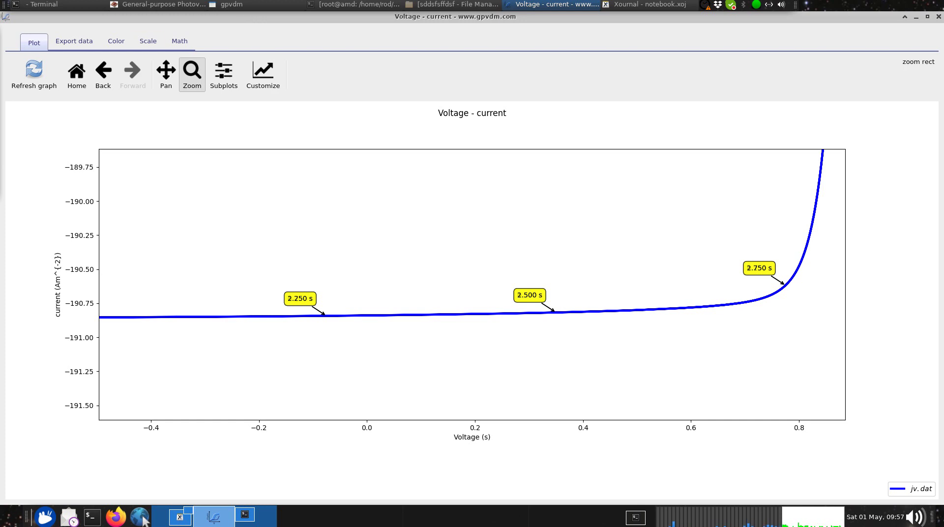
# Step: Glance at the Xournal sketch, return to the gpvdm main window and re-enable the mobile ion solver with drift diffusion on
pyautogui.hotkey('alt', 'Tab')
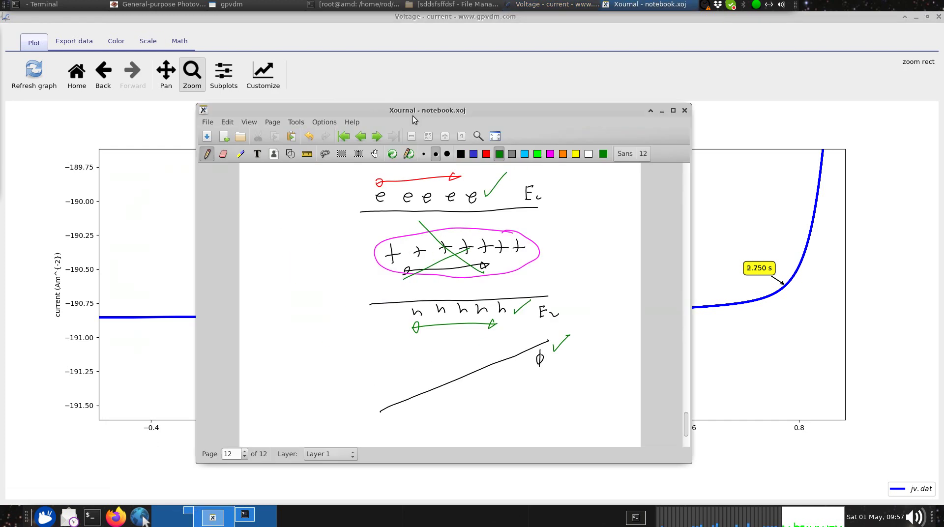
pyautogui.hotkey('alt', 'Tab')
pyautogui.hotkey('alt', 'Tab')
pyautogui.click(326, 70)
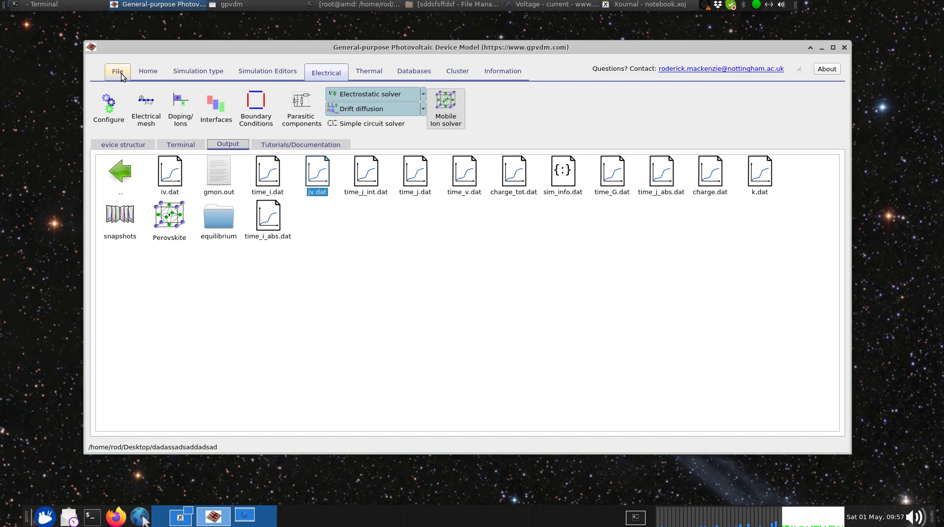
pyautogui.click(447, 120)
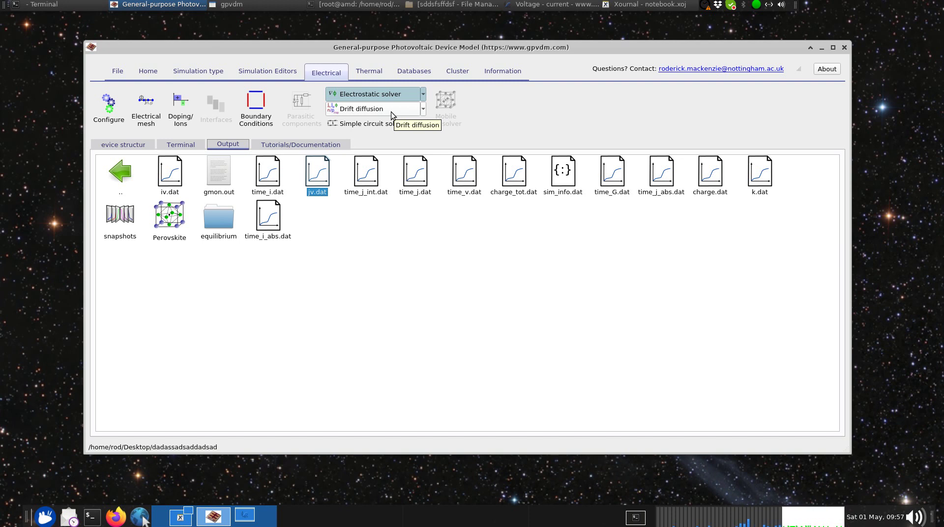
pyautogui.click(457, 119)
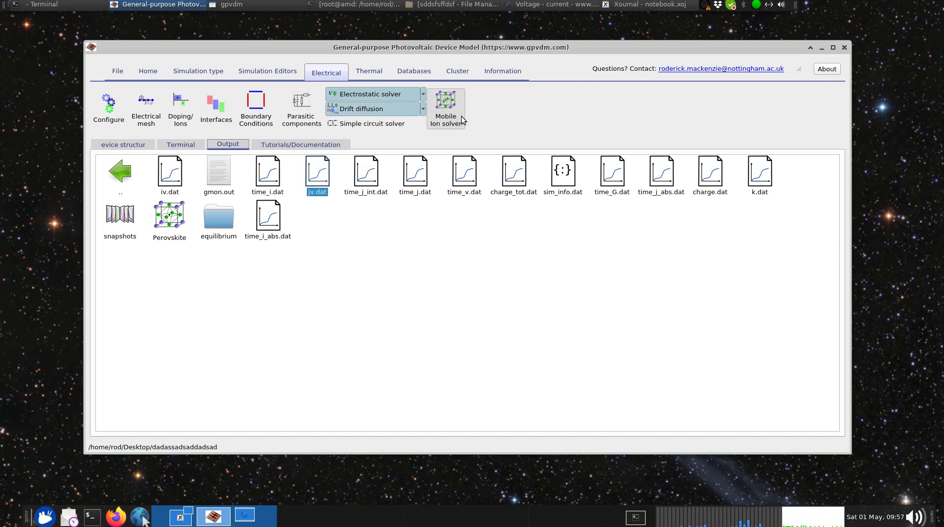
# Step: Open the electrical parameter editor from the device structure and review the parameters of the PEDOT:PSS, perovskite and ZnO layers
pyautogui.click(133, 144)
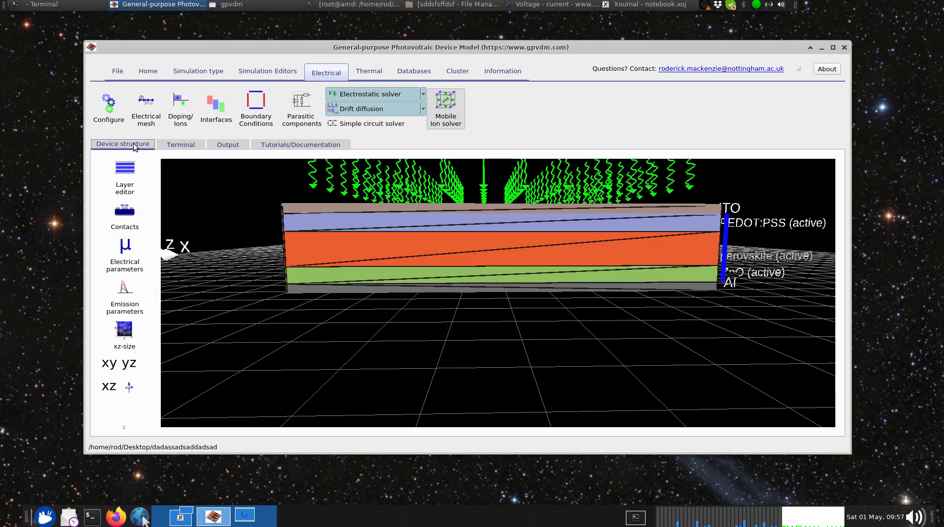
pyautogui.click(117, 249)
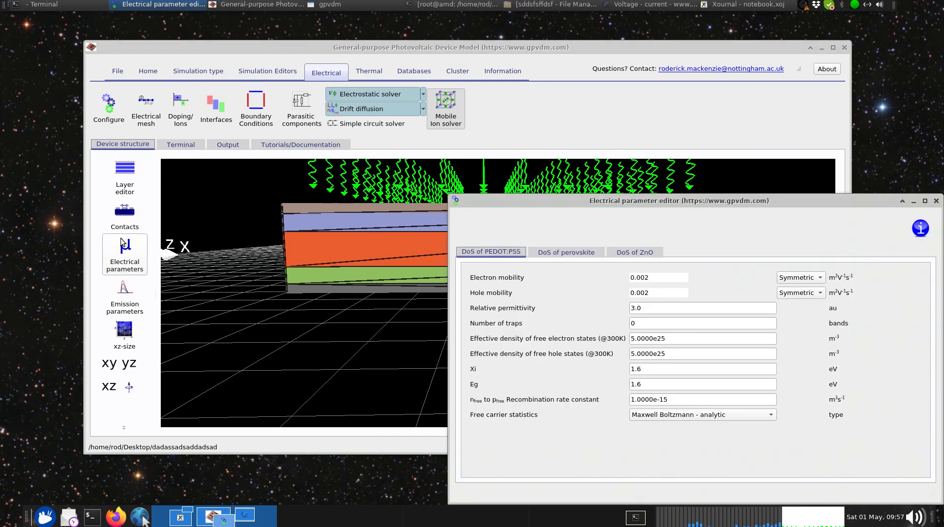
pyautogui.moveTo(543, 209); pyautogui.dragTo(305, 103)
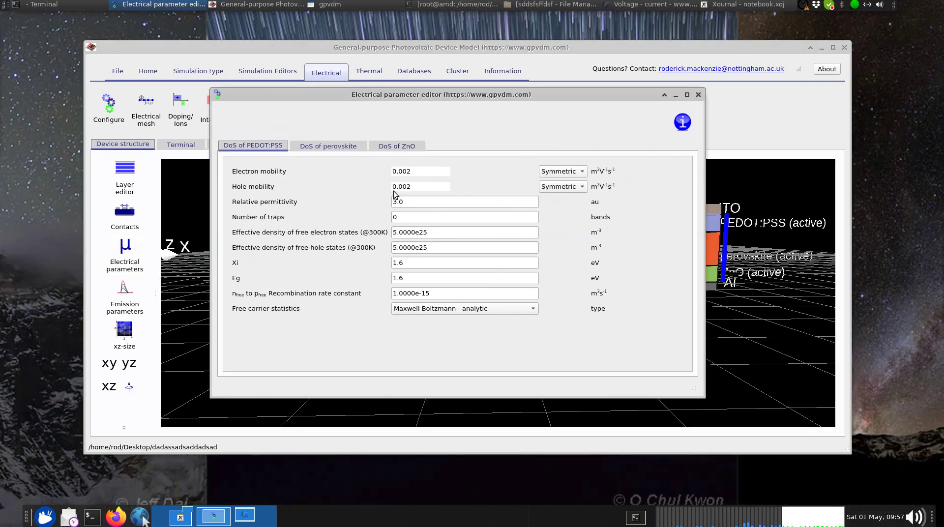
pyautogui.click(345, 146)
pyautogui.click(399, 147)
pyautogui.click(243, 145)
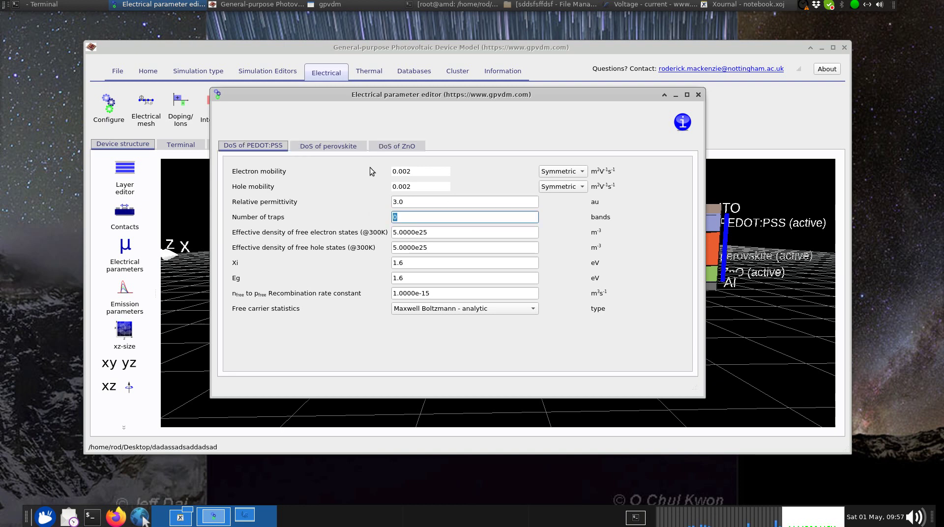
pyautogui.click(344, 147)
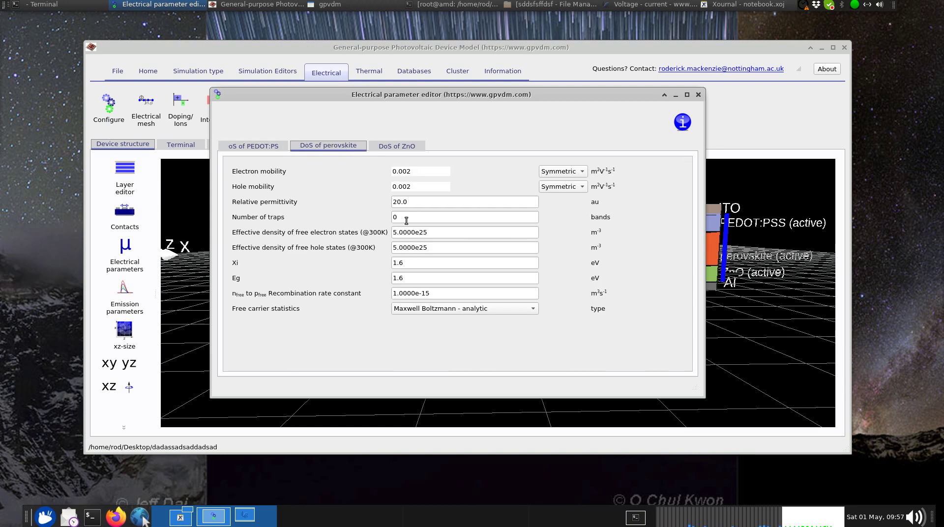
# Step: Set the ZnO layer's number of traps to 5 bands
pyautogui.click(398, 146)
pyautogui.doubleClick(396, 217)
pyautogui.write('5')
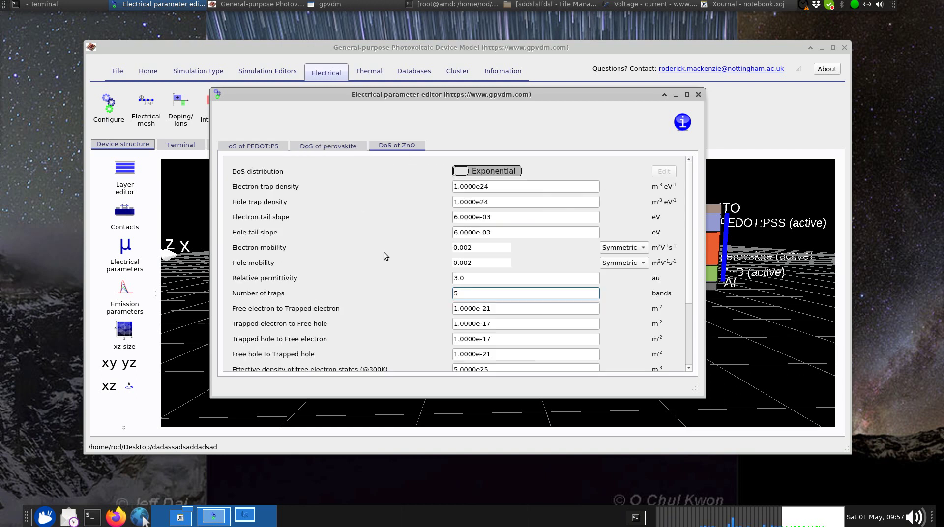
# Step: Switch to the Xournal notebook, sketch a black trap band beneath the Ec line with a tapering trap distribution beside it, and return to gpvdm
pyautogui.scroll(-2, 385, 253)
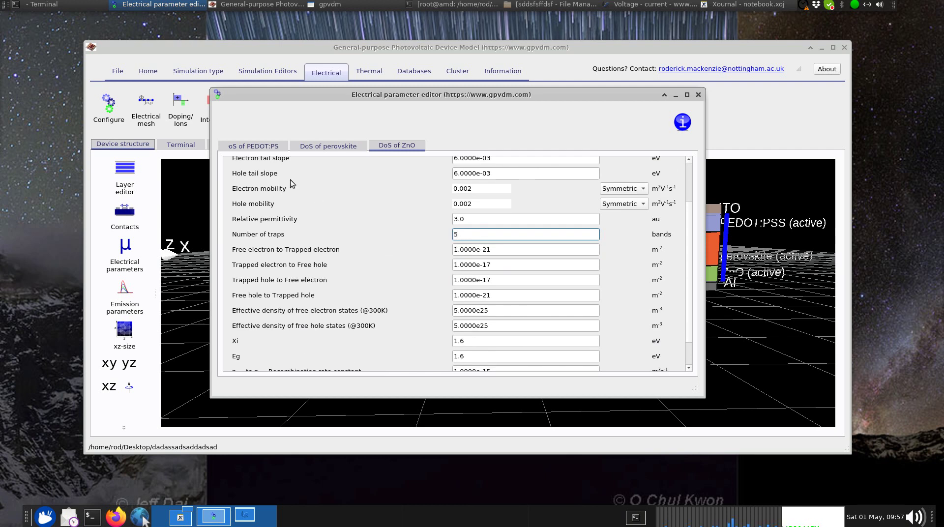
pyautogui.click(181, 516)
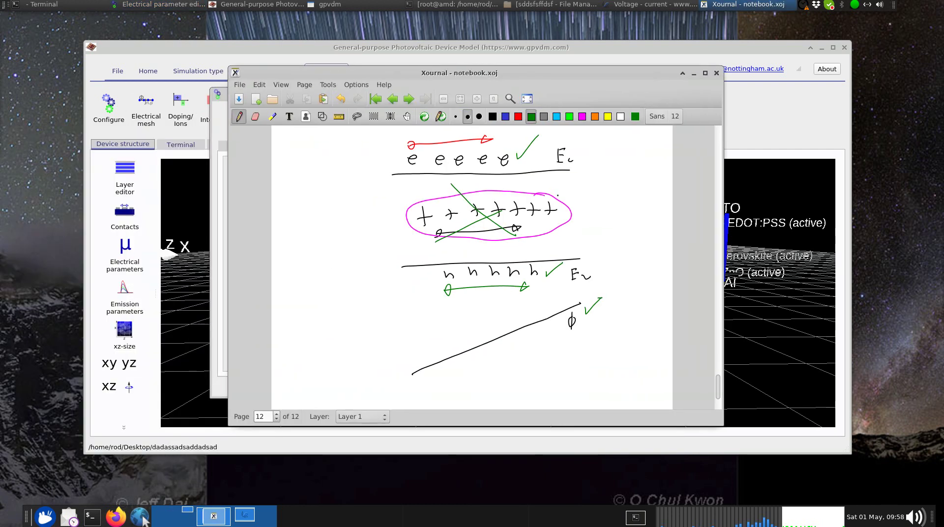
pyautogui.click(493, 117)
pyautogui.moveTo(556, 173)
pyautogui.mouseDown()
pyautogui.moveTo(447, 170)
pyautogui.moveTo(404, 180)
pyautogui.moveTo(397, 193)
pyautogui.moveTo(520, 187)
pyautogui.moveTo(562, 172)
pyautogui.mouseUp()
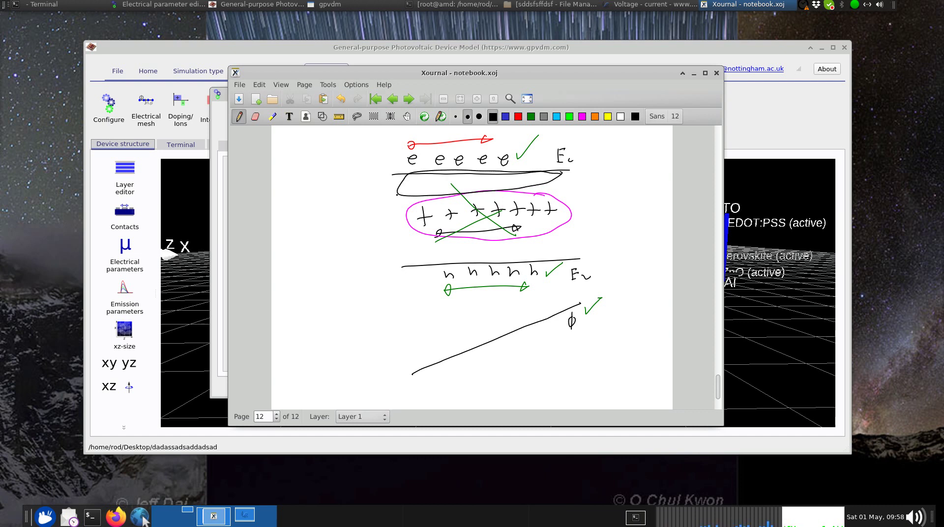
pyautogui.moveTo(410, 183); pyautogui.dragTo(364, 220)
pyautogui.moveTo(317, 173)
pyautogui.mouseDown()
pyautogui.moveTo(324, 257)
pyautogui.moveTo(344, 179)
pyautogui.moveTo(334, 173)
pyautogui.moveTo(332, 185)
pyautogui.mouseUp()
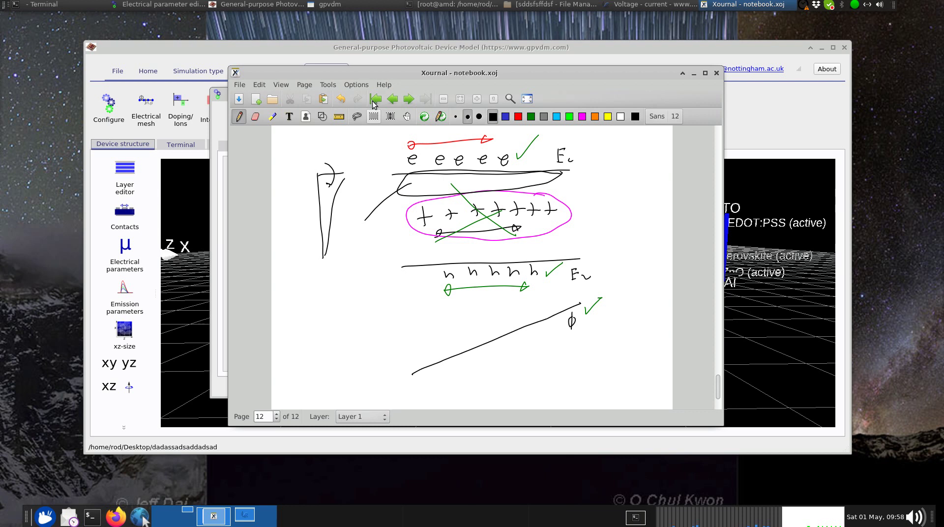
pyautogui.moveTo(473, 72); pyautogui.dragTo(0, 75)
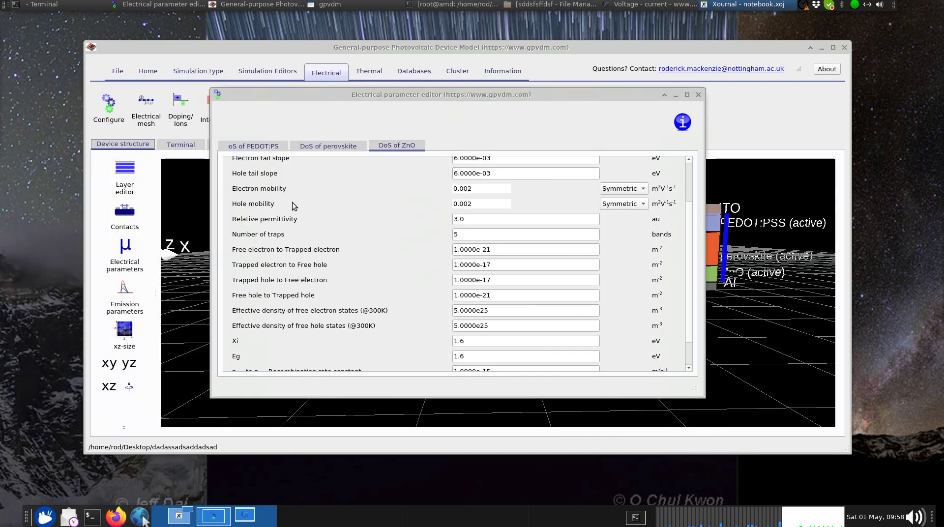
# Step: Review the trap parameters of the PEDOT:PSS and ZnO layers and close the electrical parameter editor
pyautogui.click(330, 145)
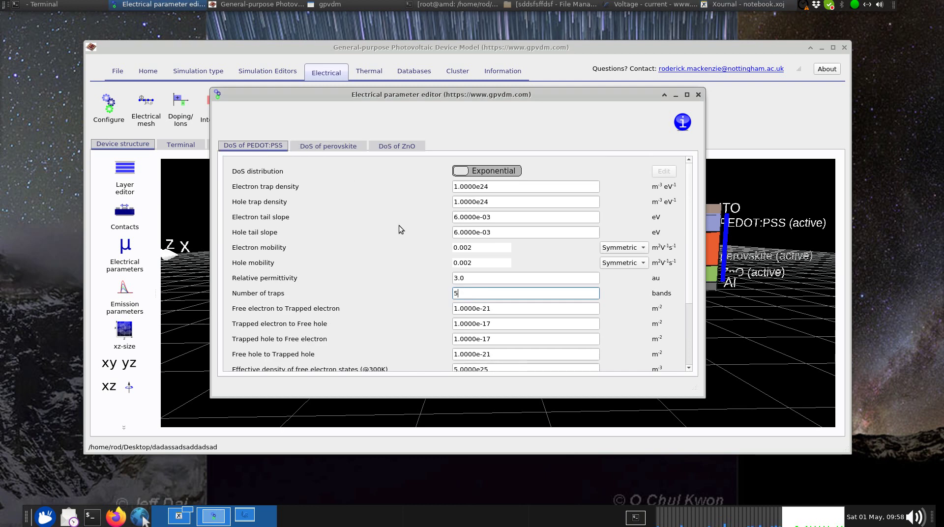
pyautogui.click(393, 145)
pyautogui.scroll(3, 416, 212)
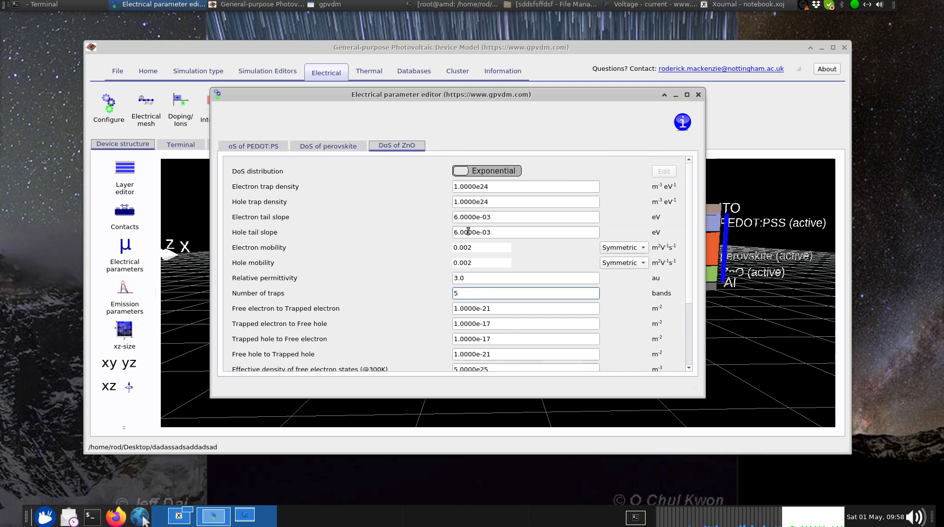
pyautogui.click(698, 94)
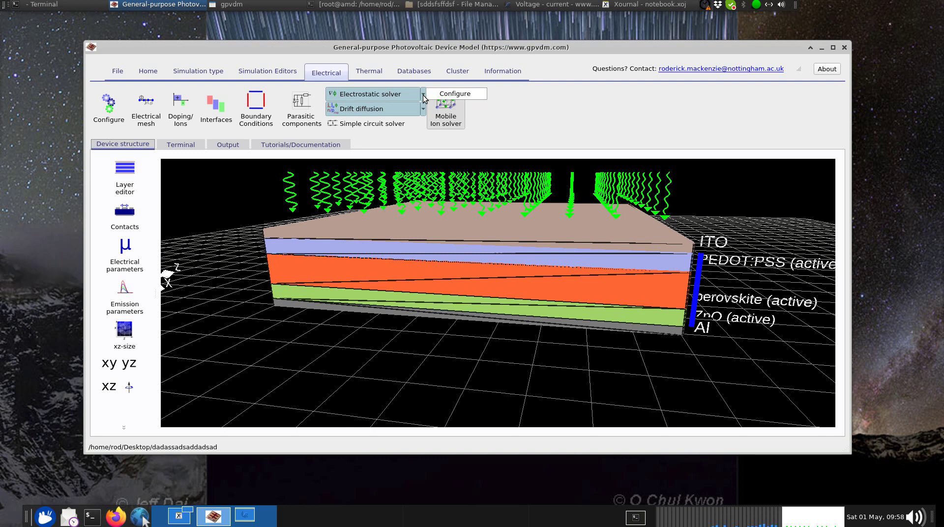
# Step: Disable the Poisson solver in the electrostatic solver configuration and close it
pyautogui.click(445, 96)
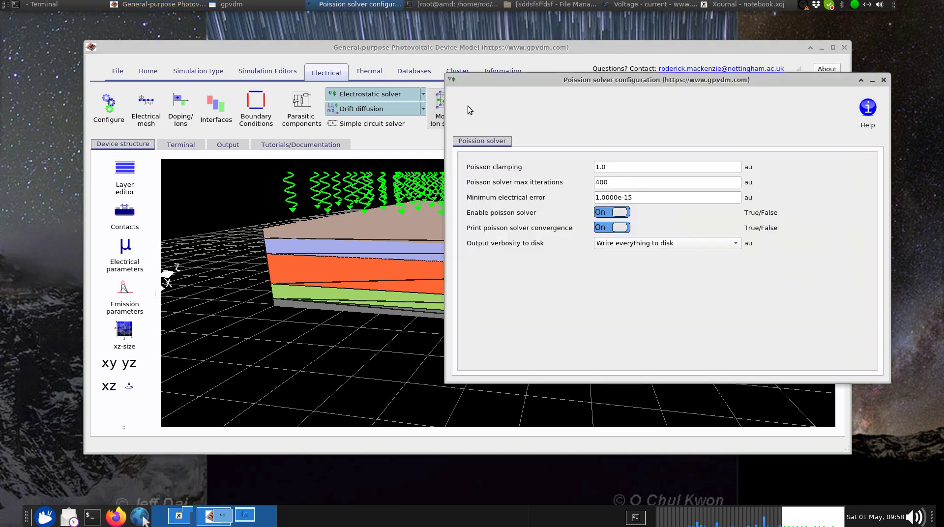
pyautogui.click(614, 215)
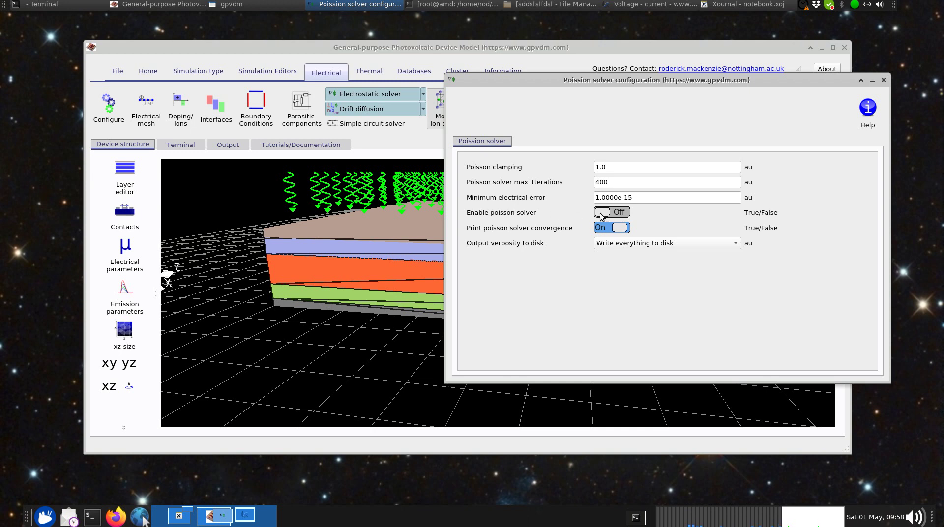
pyautogui.click(883, 80)
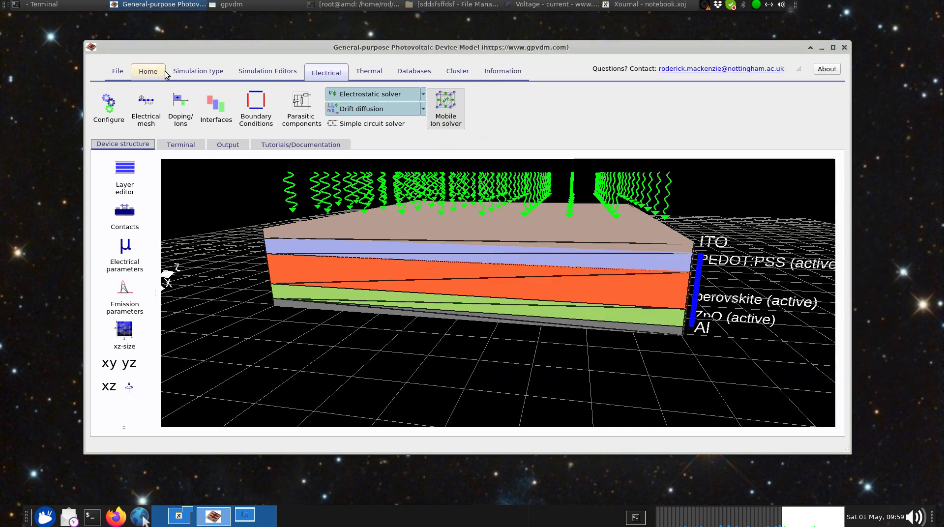
# Step: Run the simulation and follow its progress in the terminal output
pyautogui.click(192, 72)
pyautogui.click(99, 104)
pyautogui.click(138, 104)
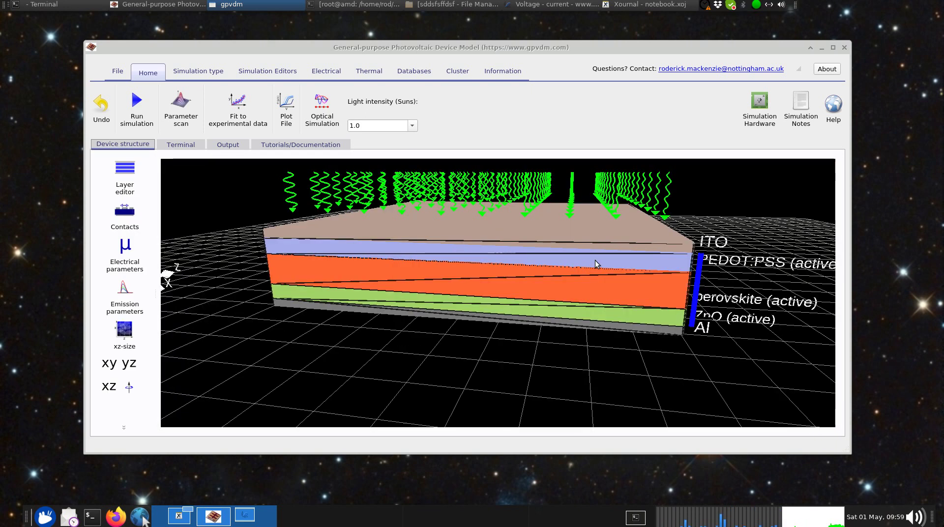
pyautogui.click(218, 73)
pyautogui.click(200, 105)
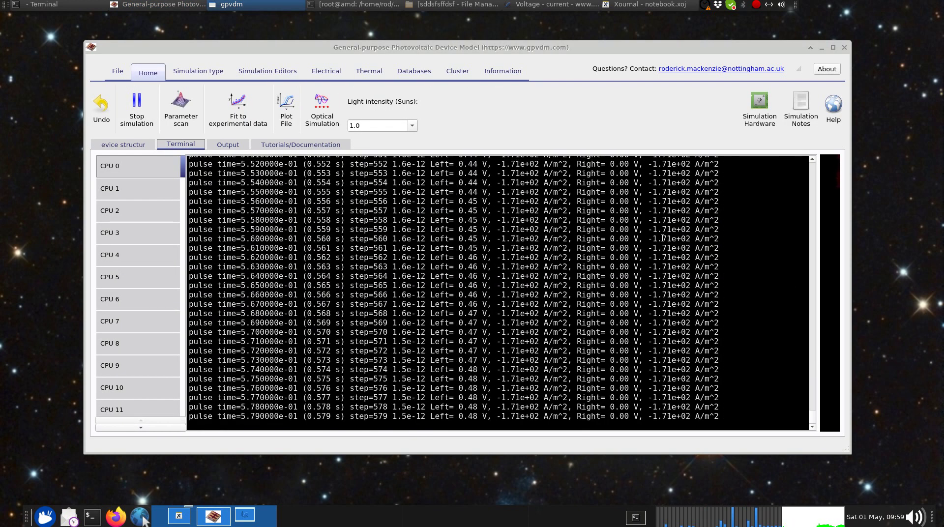
pyautogui.click(110, 146)
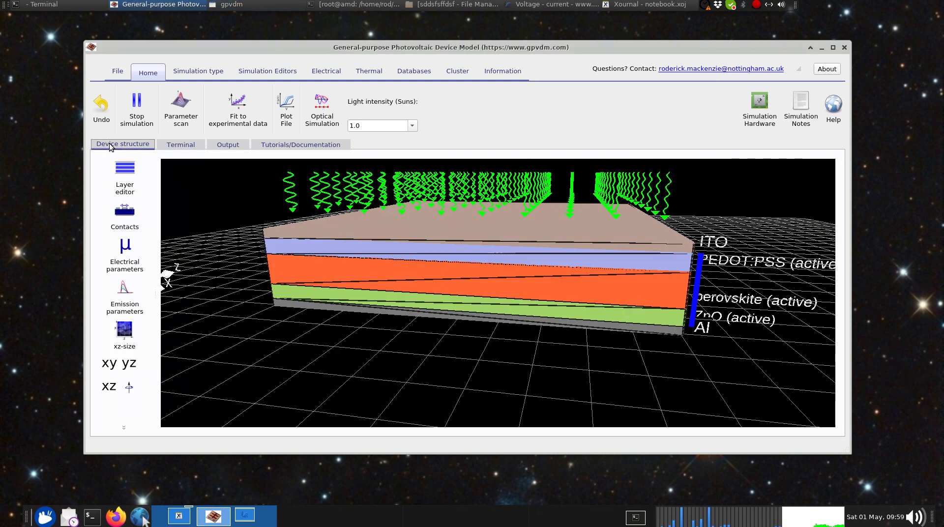
pyautogui.click(192, 144)
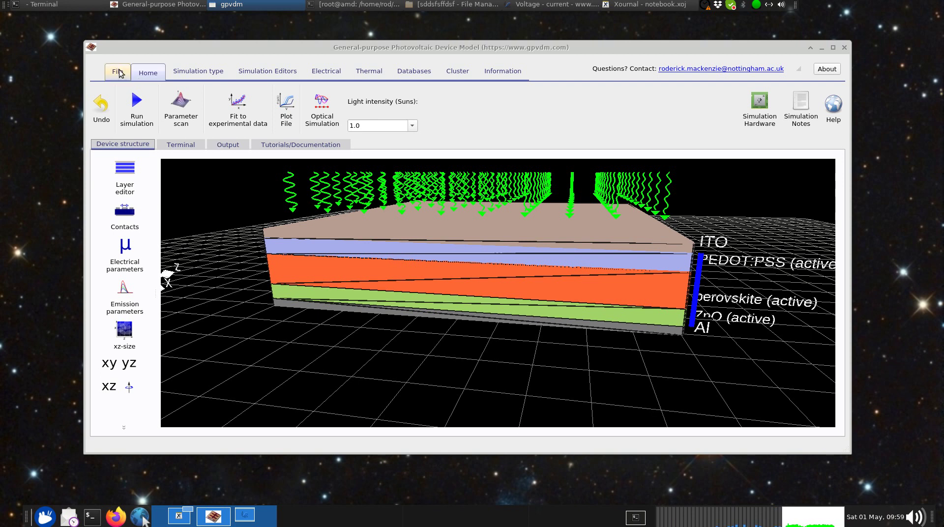
# Step: Review the device's layers, thicknesses and materials in the layer editor and close it
pyautogui.click(126, 176)
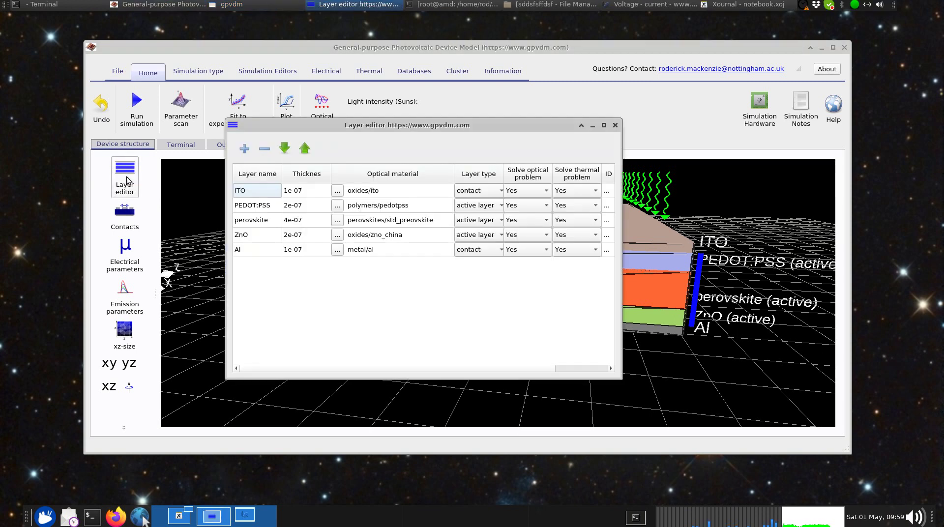
pyautogui.click(615, 126)
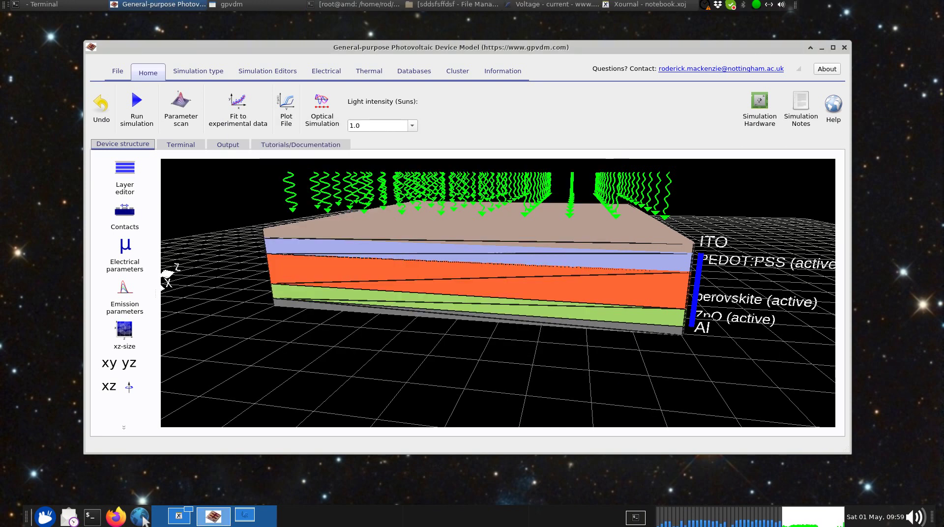